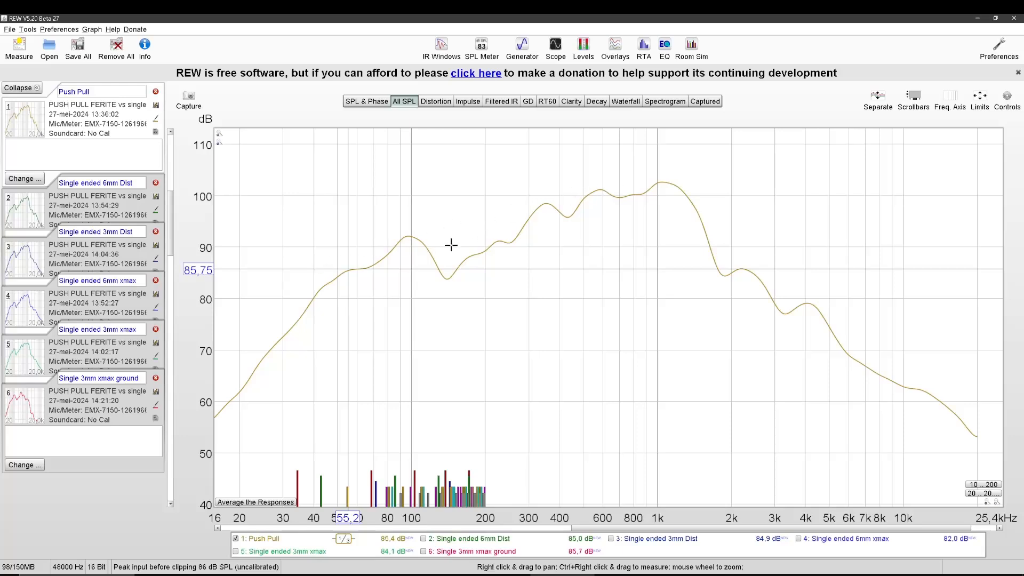
Release the frozen graph cursor so the dB and Hz readouts track along the Push Pull curve
click(623, 196)
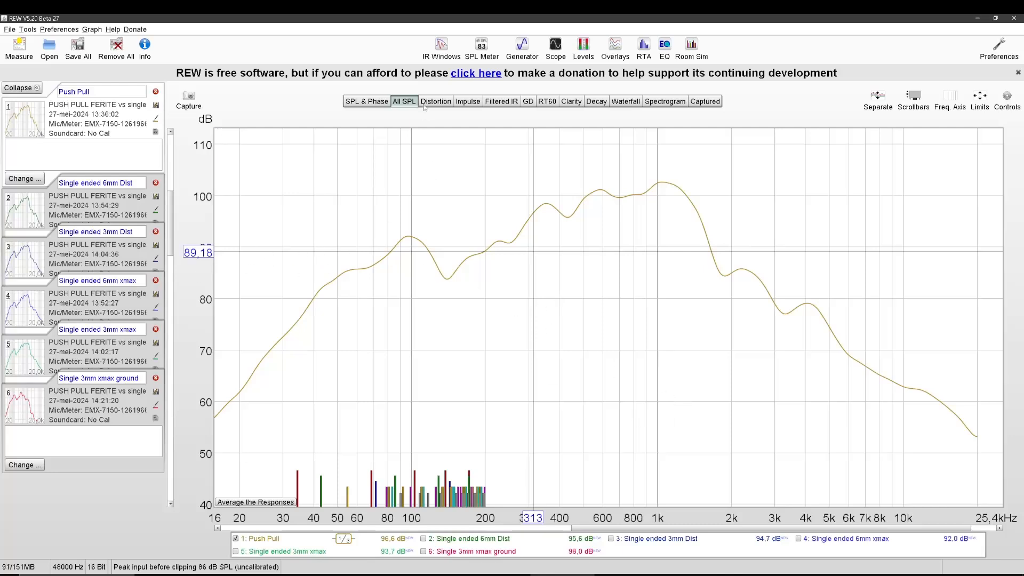
Show the Distortion graph with harmonic curves in place of the All SPL overlay
key(ctrl+3)
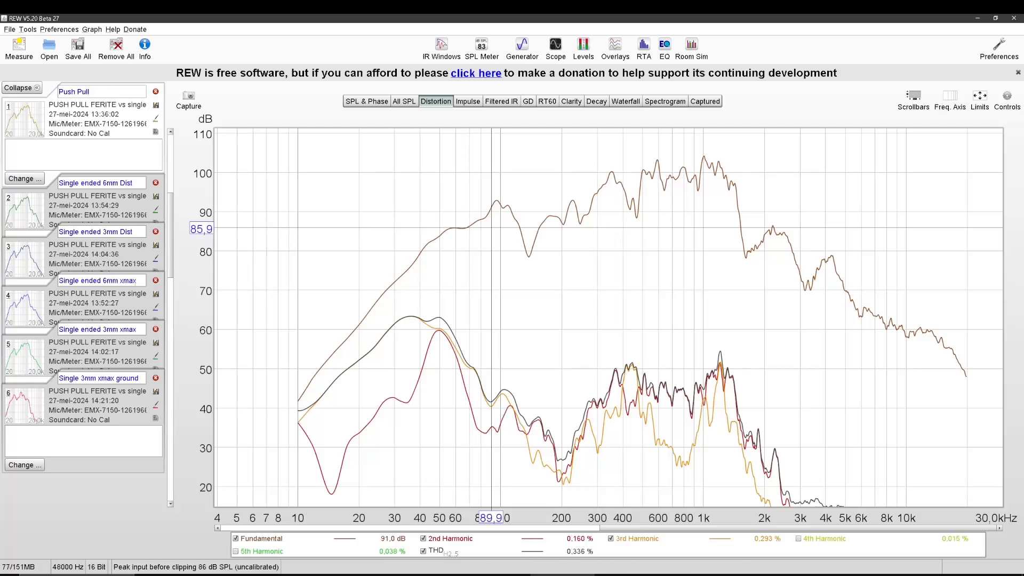
Add the Single ended 6mm xmax trace to the All SPL overlay alongside Push Pull and inspect it
click(97, 304)
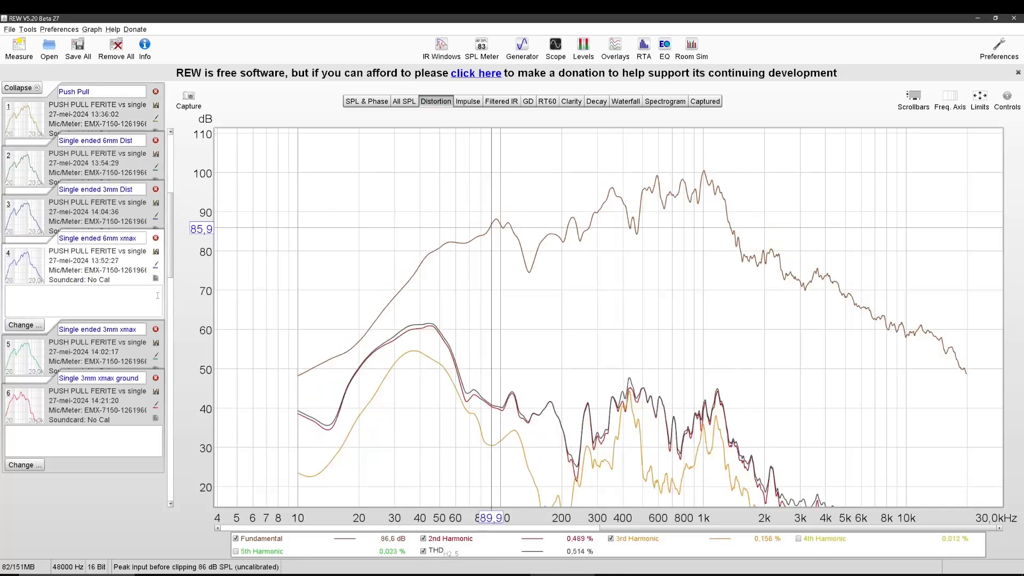
click(404, 100)
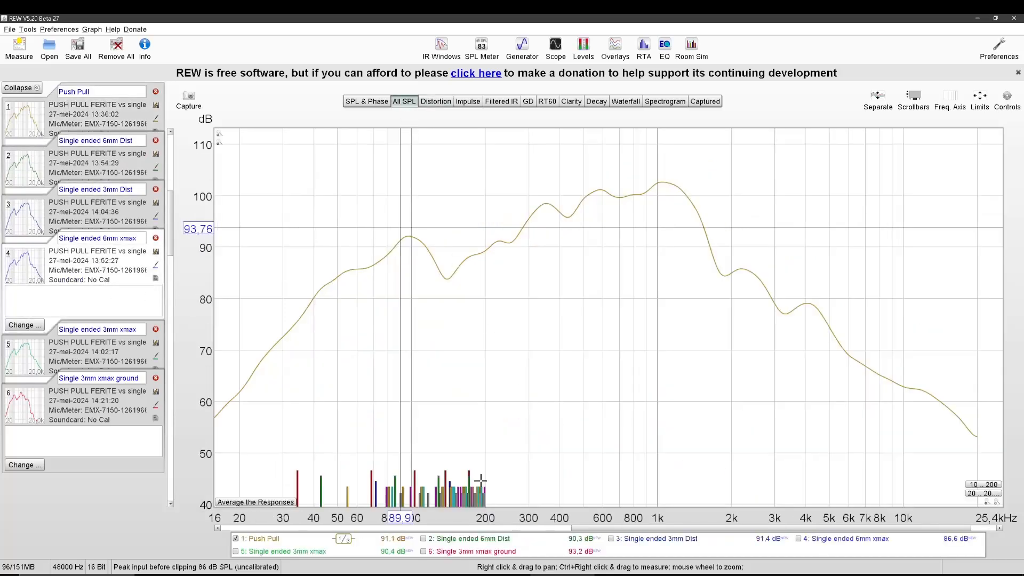
click(801, 539)
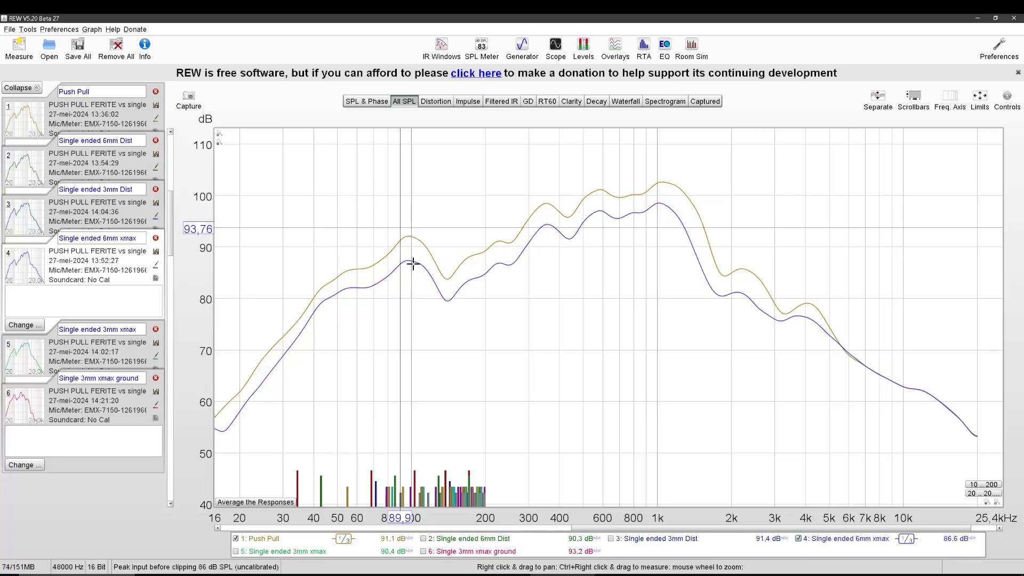
scroll(328, 269, up, 1)
scroll(324, 249, up, 1)
scroll(325, 288, up, 2)
scroll(322, 307, up, 1)
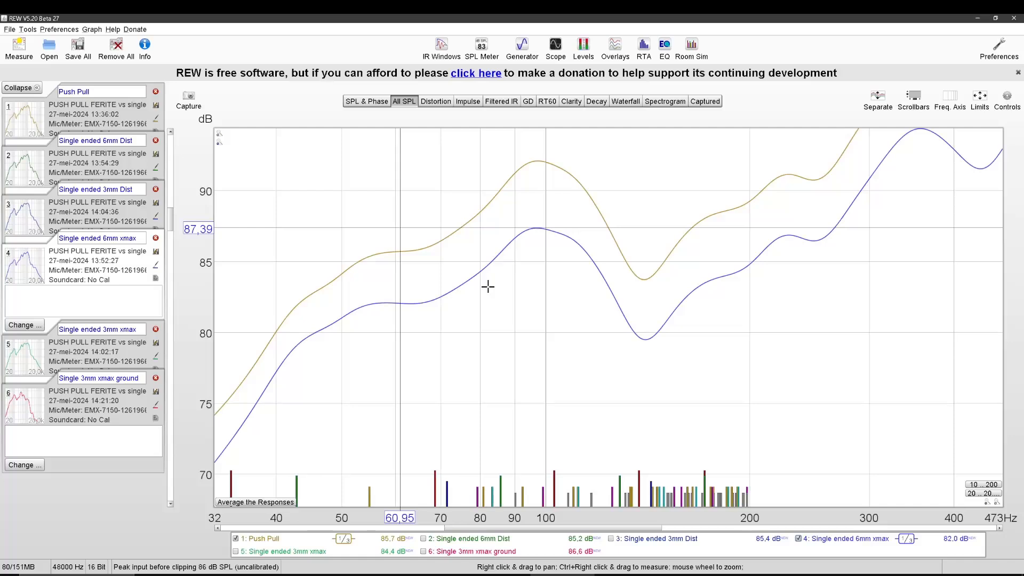
scroll(488, 286, down, 2)
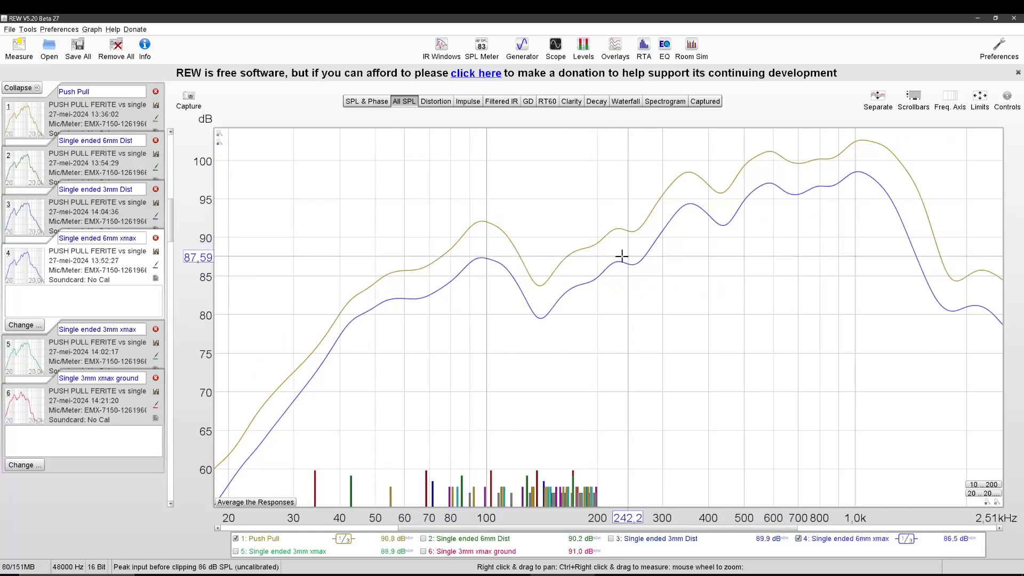
scroll(355, 286, up, 2)
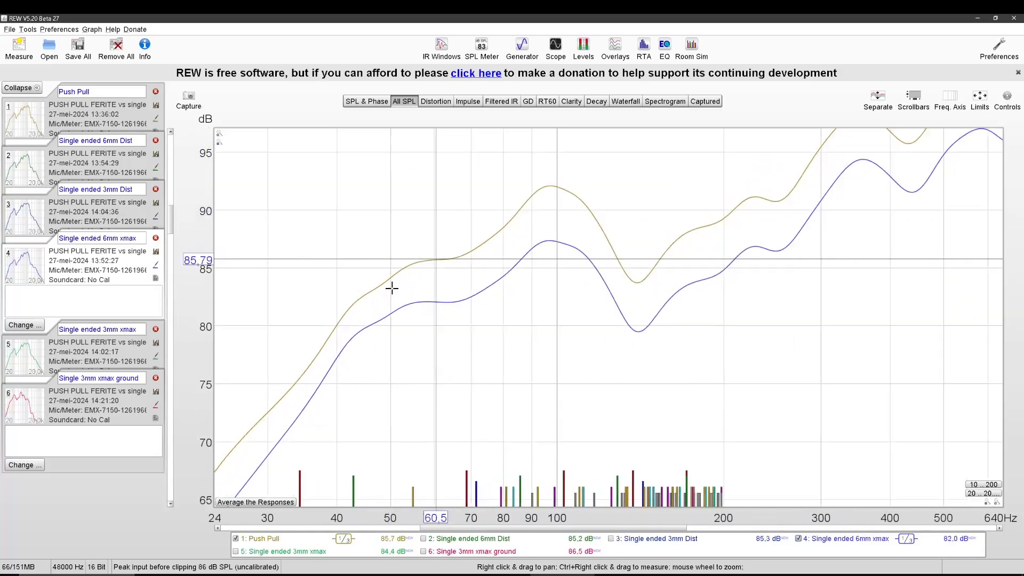
scroll(435, 302, up, 4)
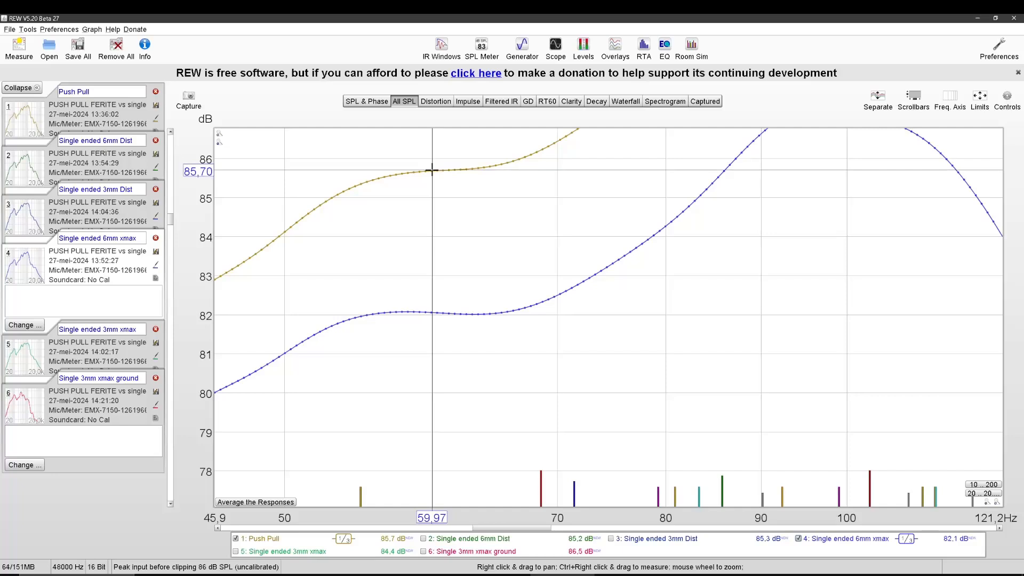
scroll(396, 216, down, 1)
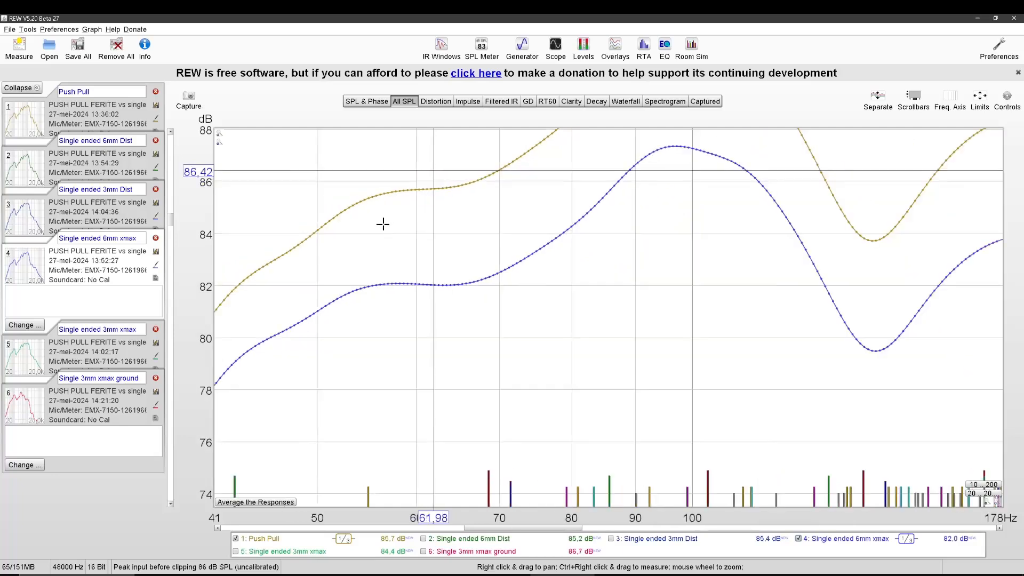
scroll(378, 263, down, 1)
drag(398, 264, 457, 216)
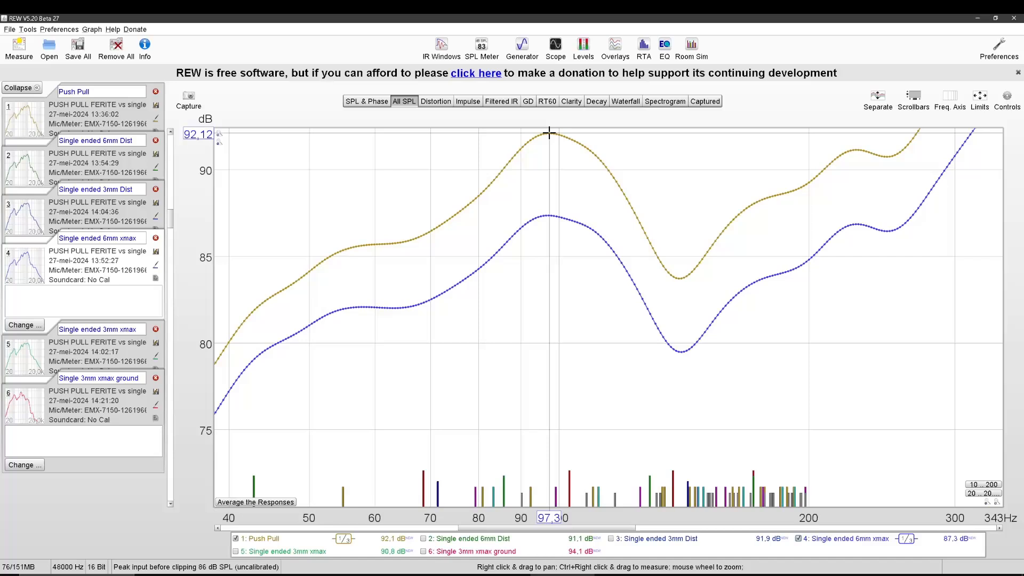
scroll(551, 134, down, 1)
scroll(472, 286, down, 1)
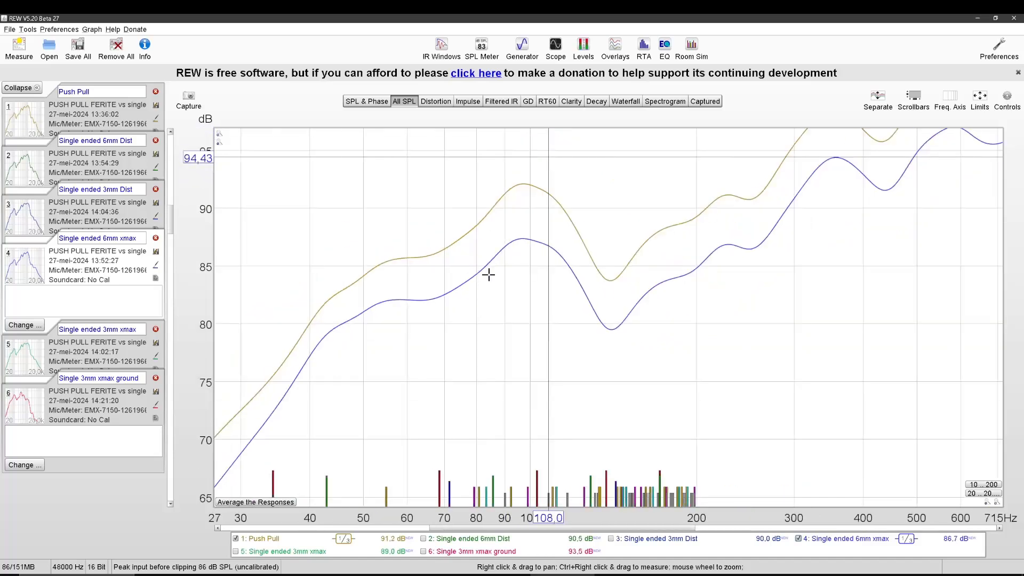
scroll(472, 286, down, 2)
scroll(480, 280, down, 1)
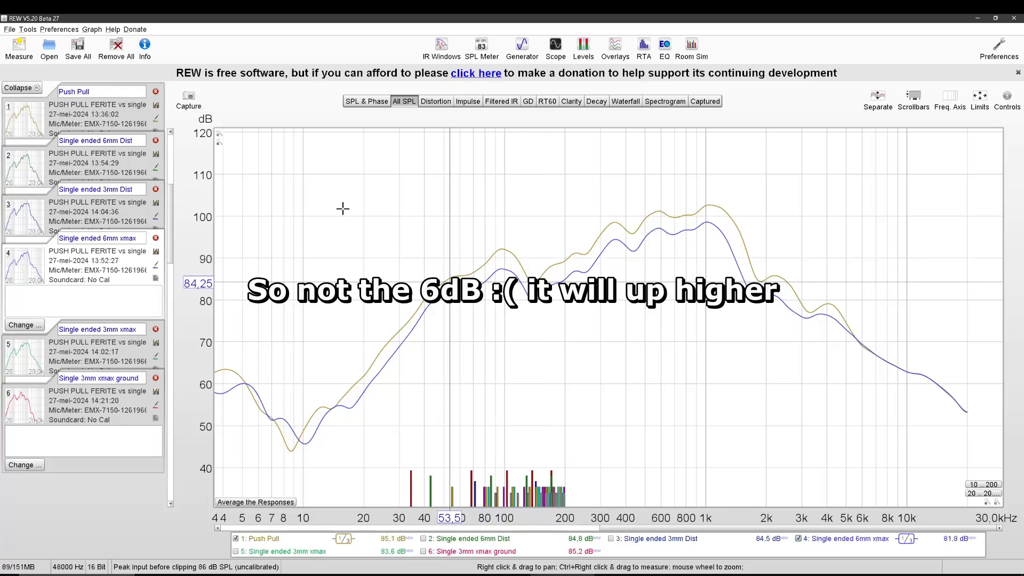
Flip the Distortion graph back and forth between Push Pull and Single ended 6mm Dist
click(435, 102)
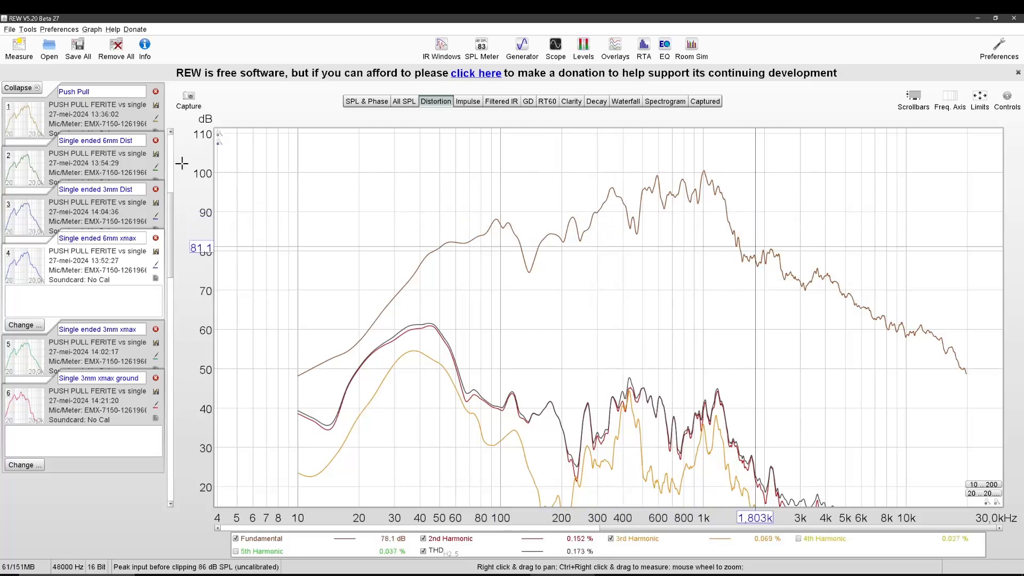
click(96, 164)
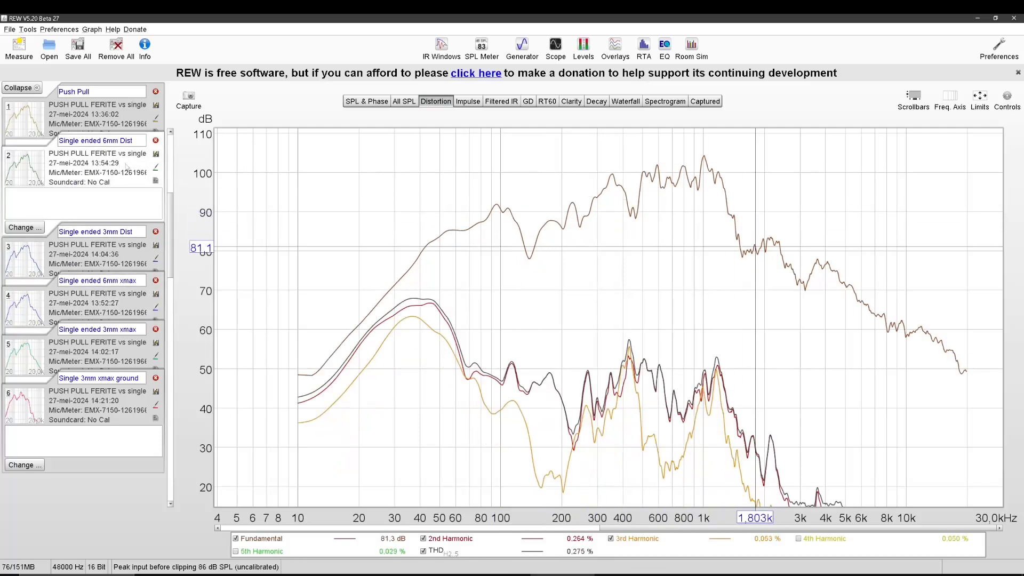
click(120, 115)
click(112, 184)
click(114, 124)
click(102, 194)
click(112, 120)
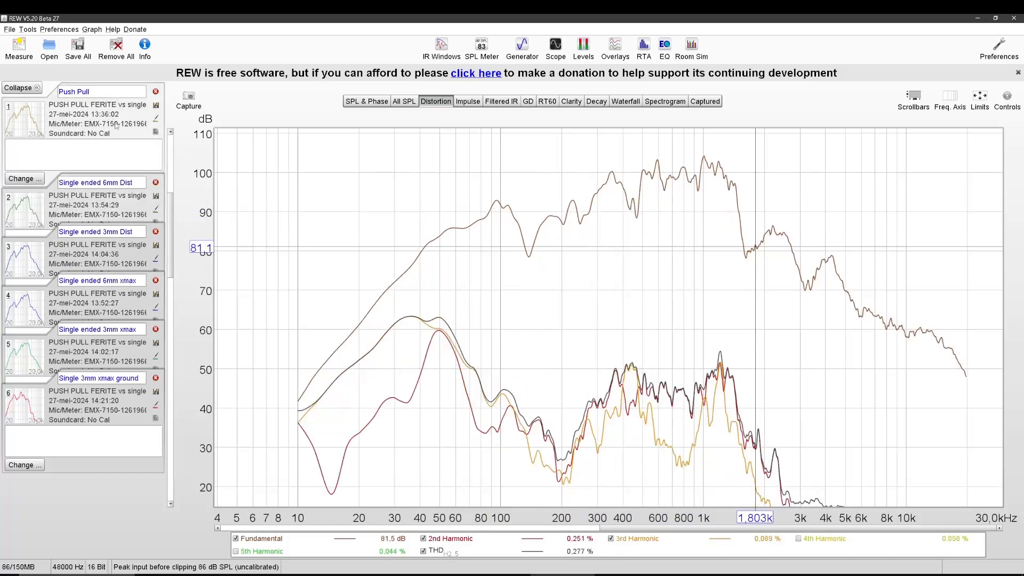
click(102, 194)
click(112, 120)
Keep alternating the two measurements' distortion curves, finishing on Single ended 6mm Dist
click(101, 184)
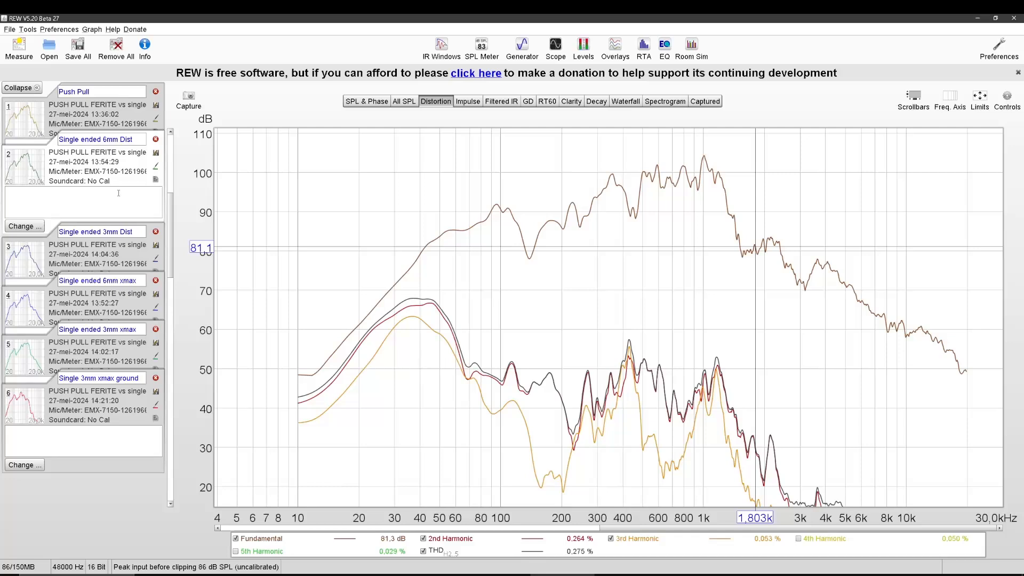
click(125, 114)
click(112, 184)
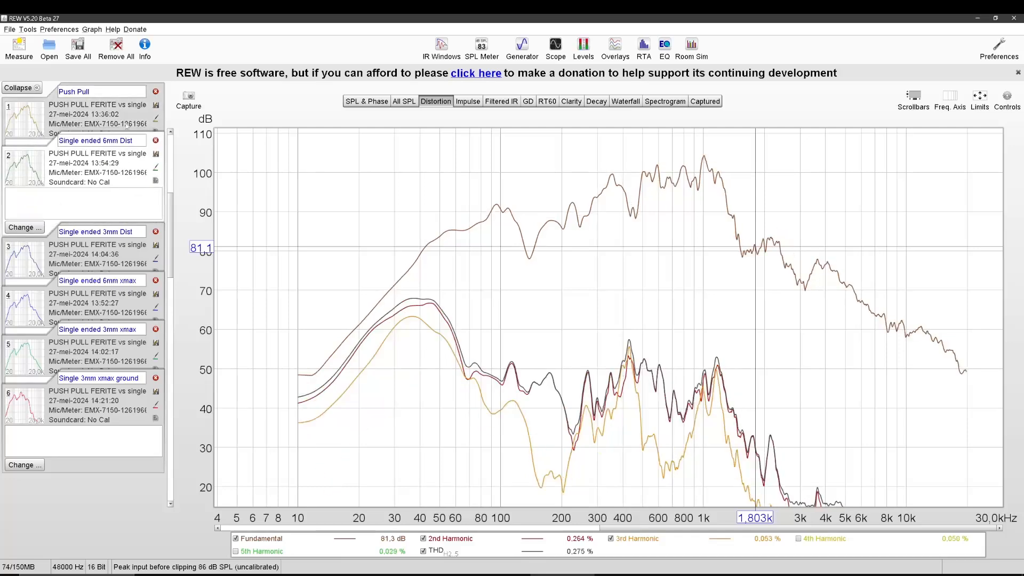
click(124, 128)
click(112, 189)
click(114, 117)
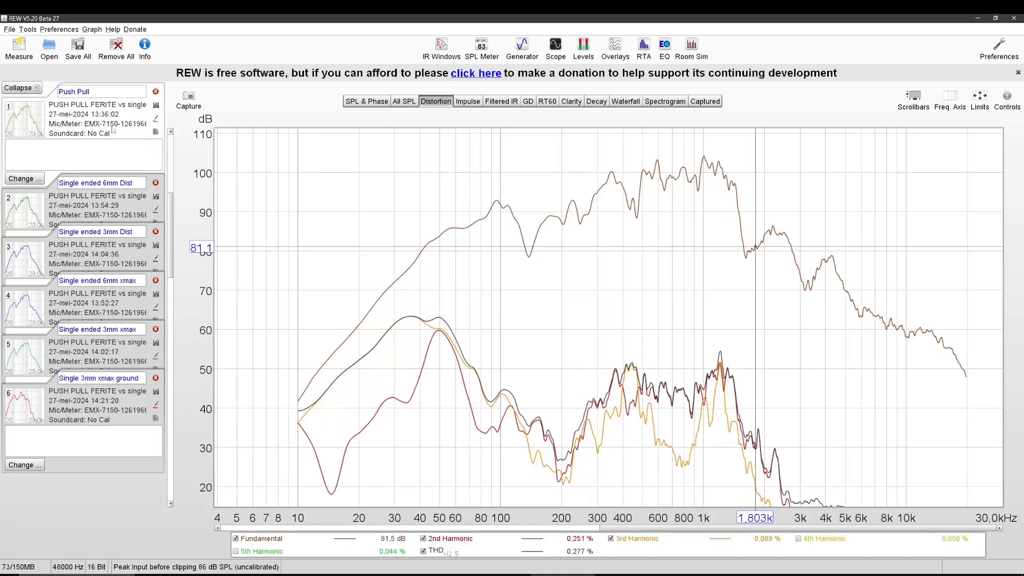
click(122, 206)
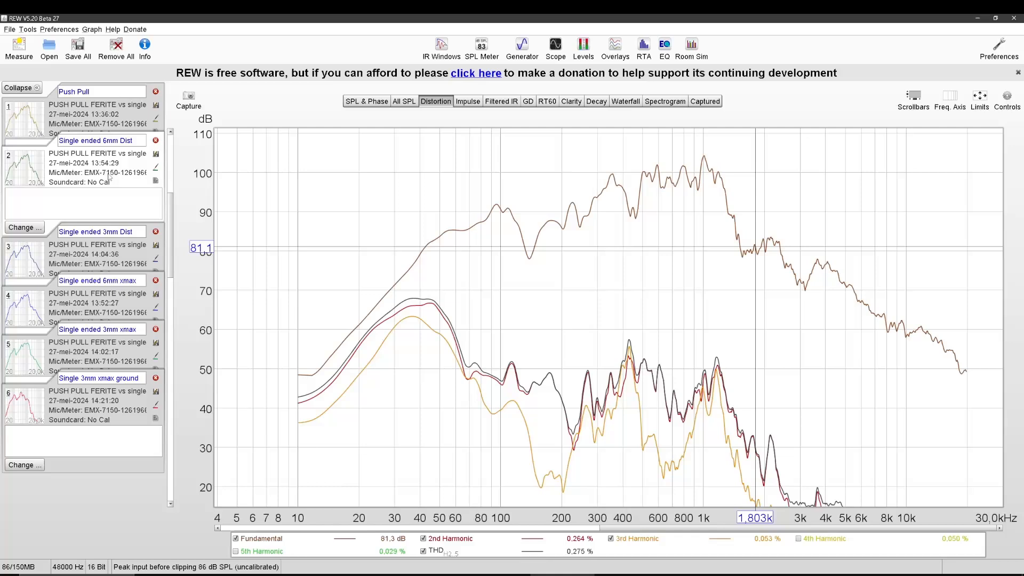
click(115, 117)
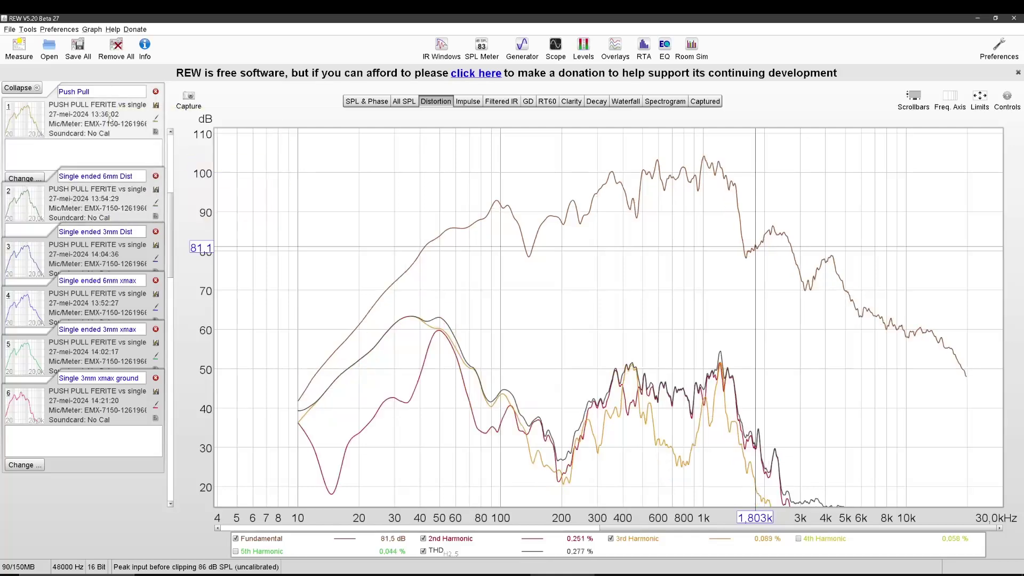
click(122, 205)
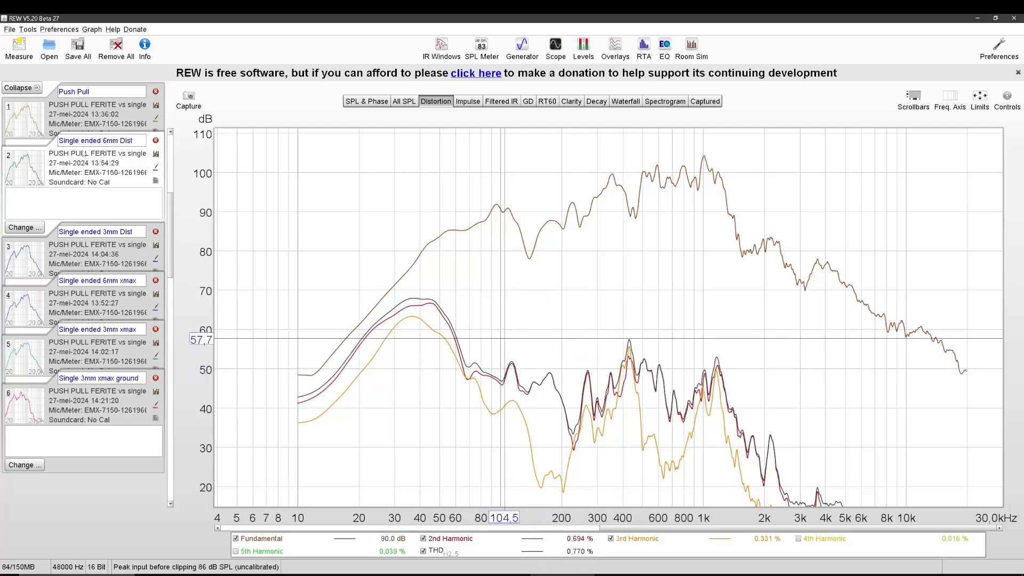
Alternate the Distortion graph between Push Pull and Single ended 6mm Dist, ending on Push Pull
click(102, 118)
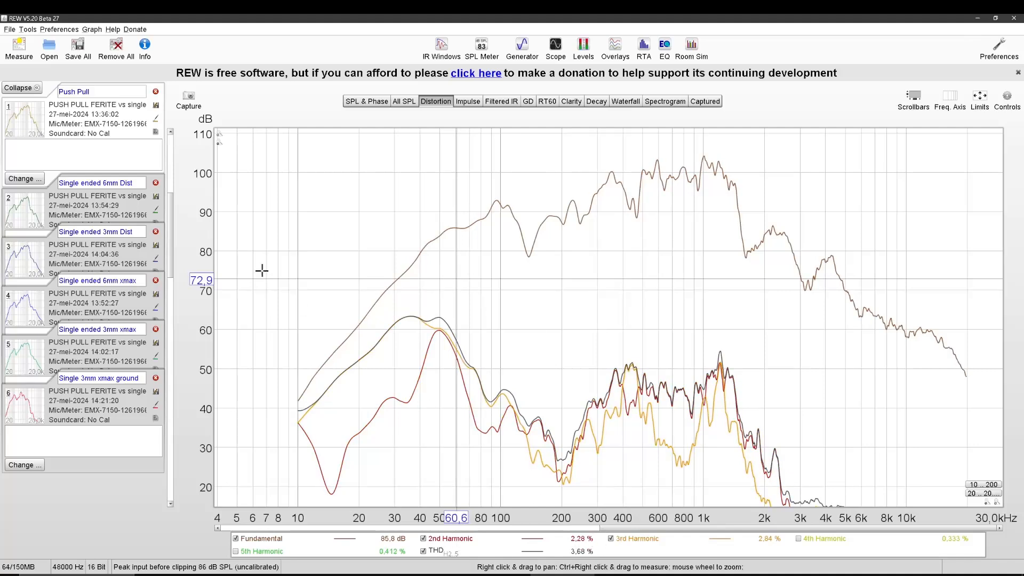
click(128, 201)
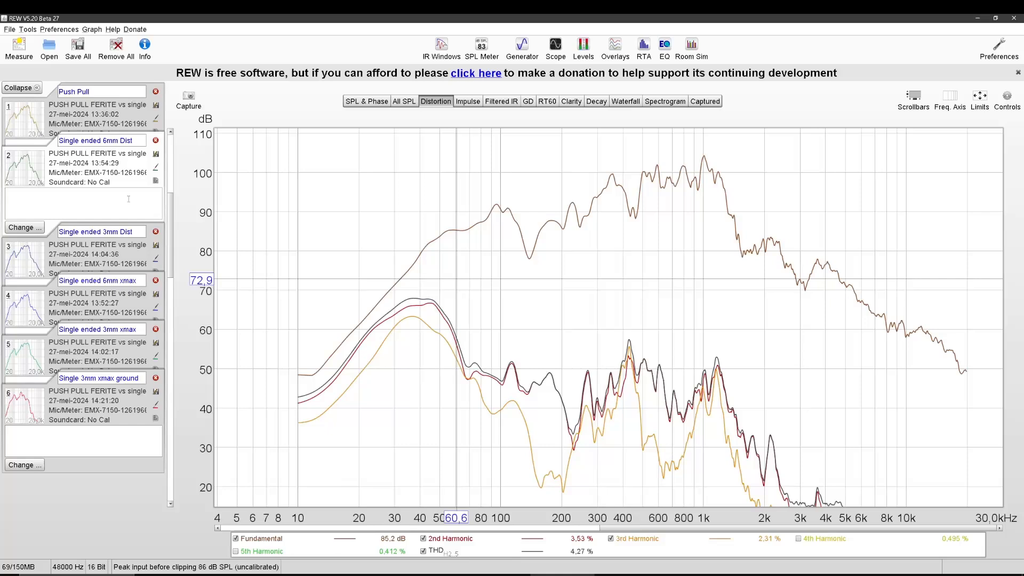
mouse_move(474, 297)
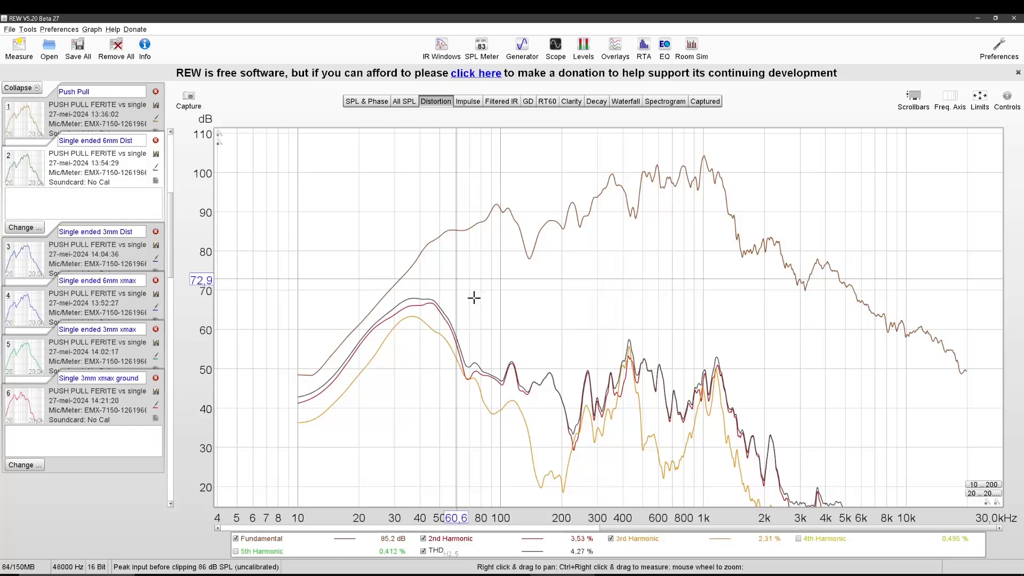
click(118, 137)
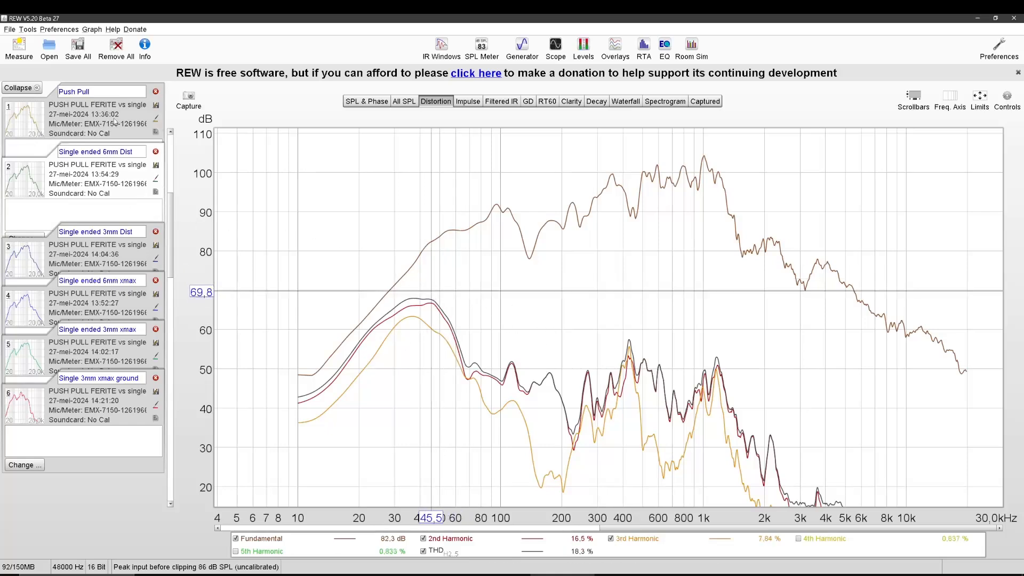
click(121, 205)
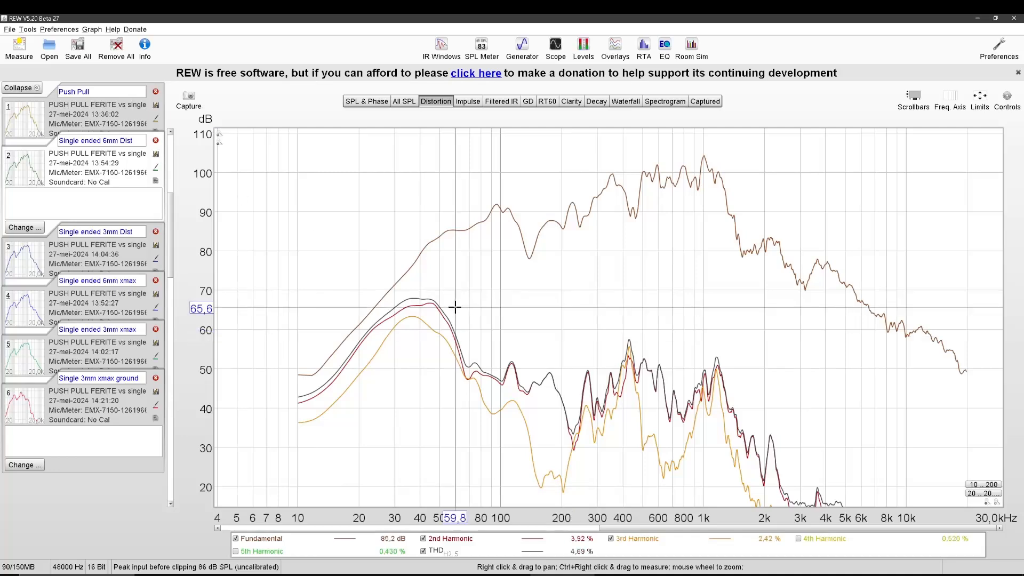
click(120, 113)
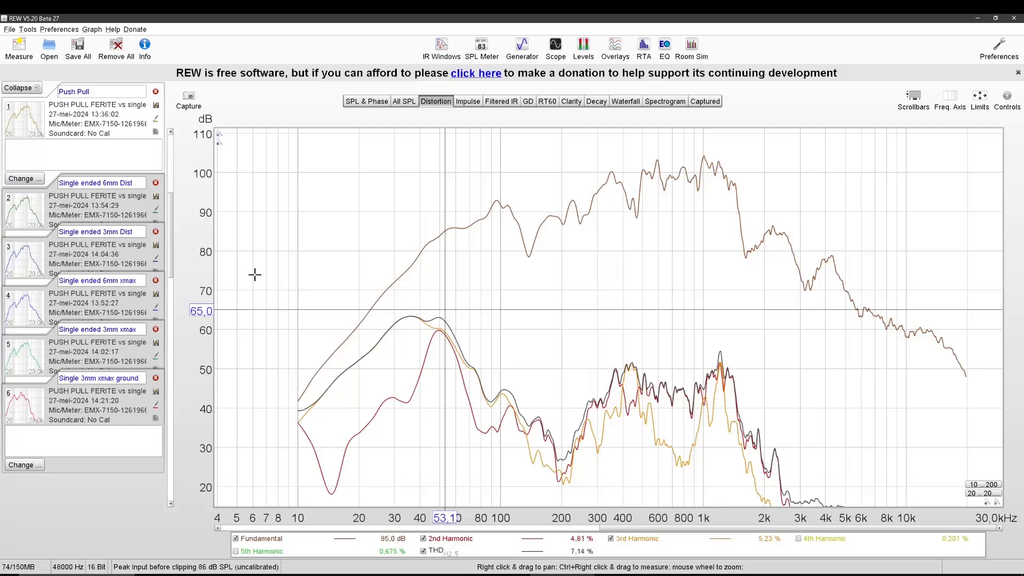
click(120, 210)
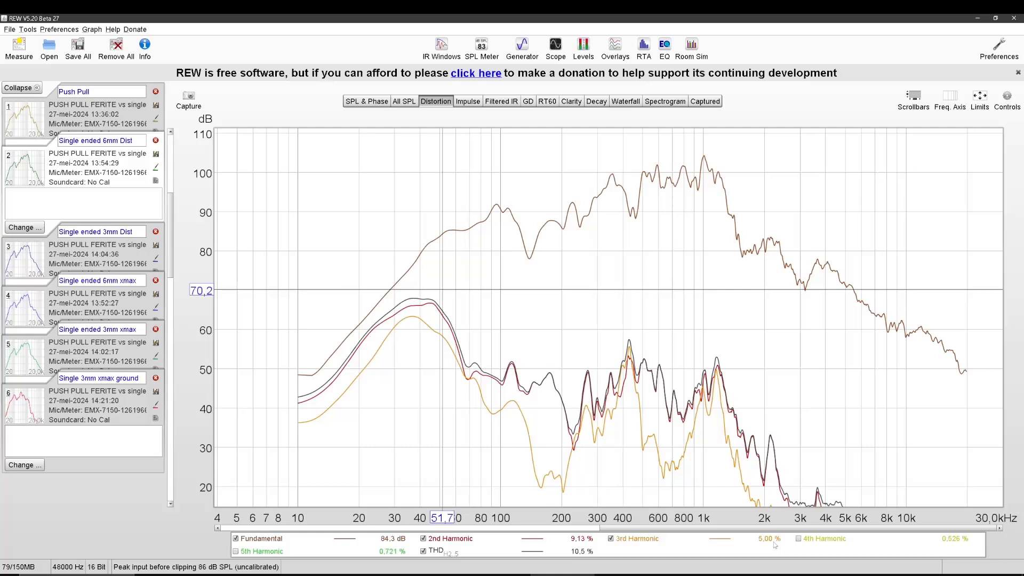
click(126, 119)
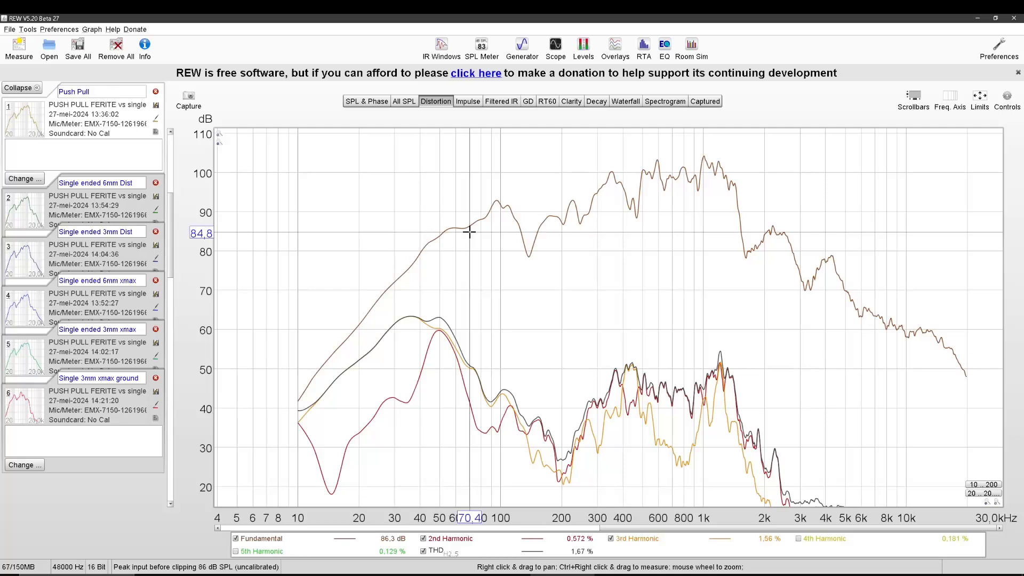
Compare Single ended 6mm Dist against Push Pull distortion twice more, landing on Push Pull
click(101, 216)
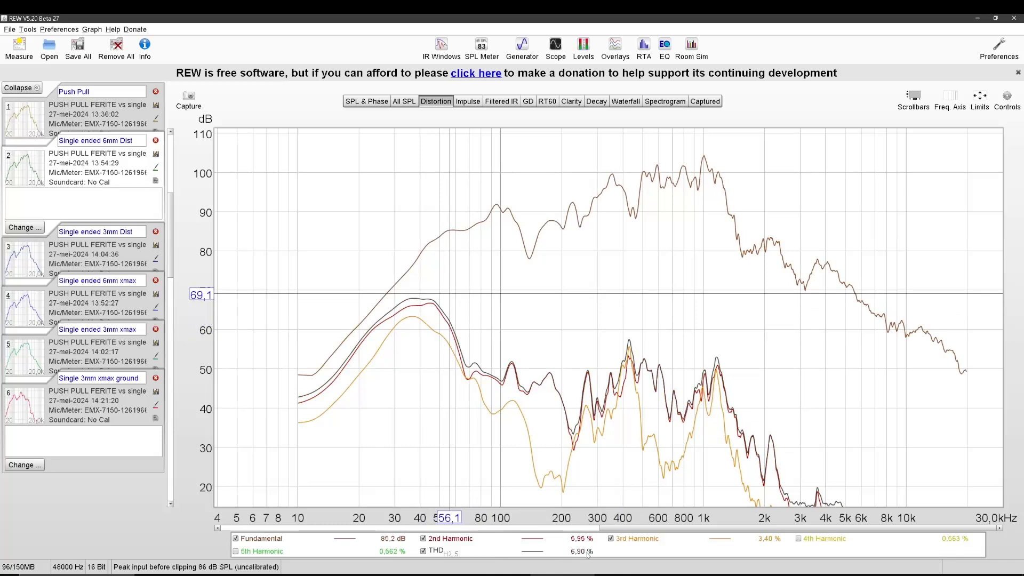
click(97, 120)
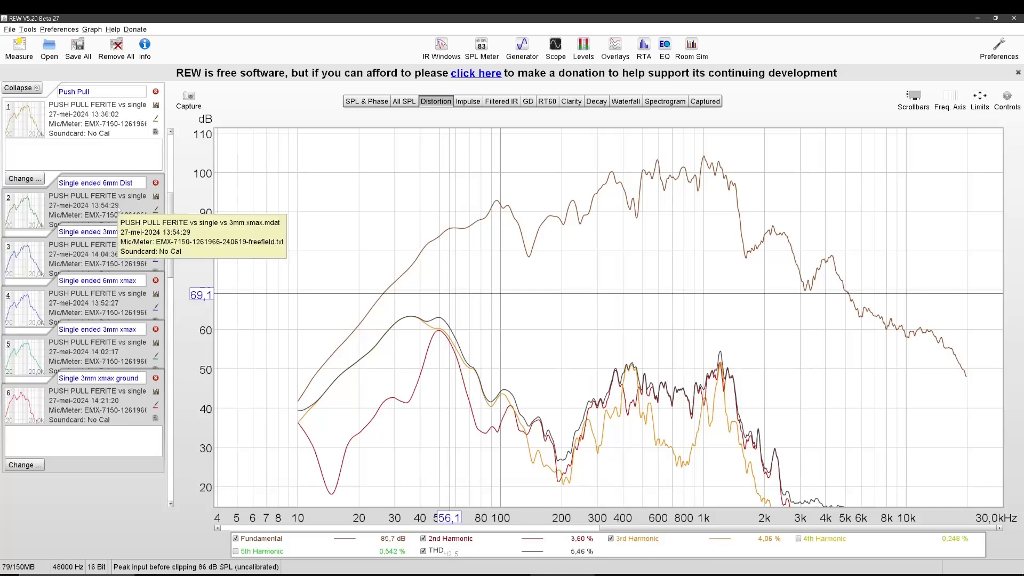
click(96, 207)
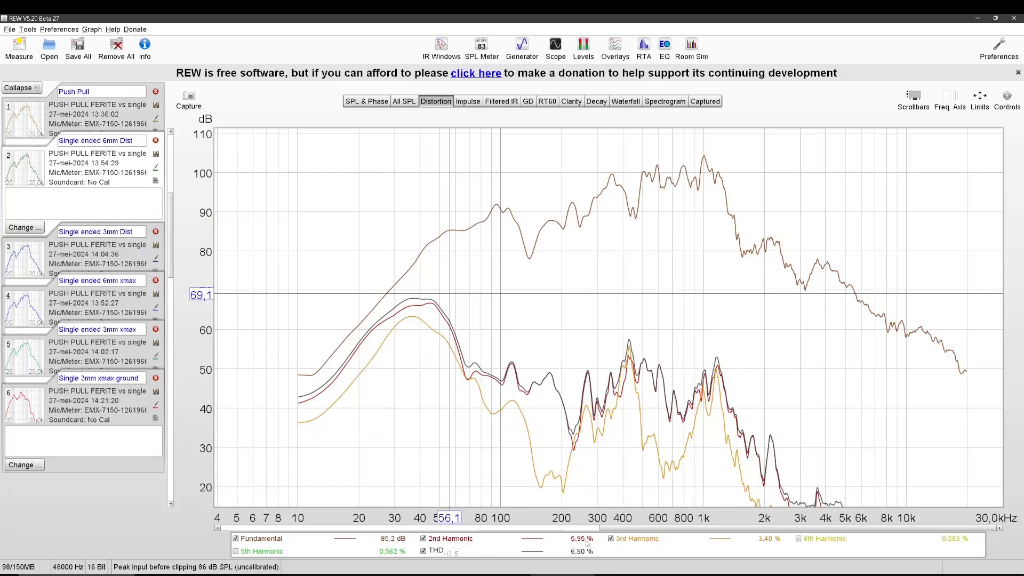
click(96, 120)
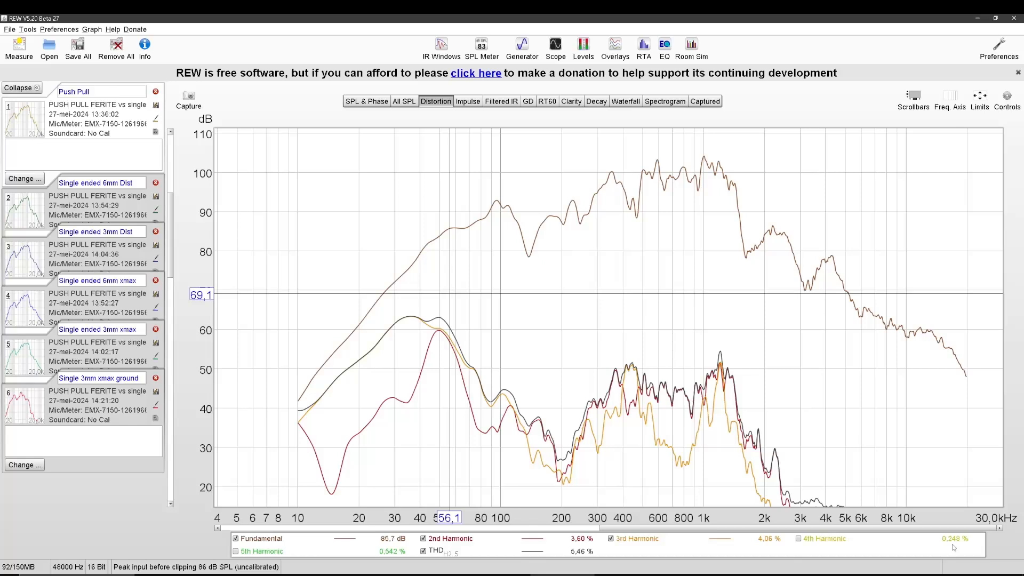
Add the 4th Harmonic curve on Single ended 6mm Dist, then return to Push Pull distortion
click(80, 206)
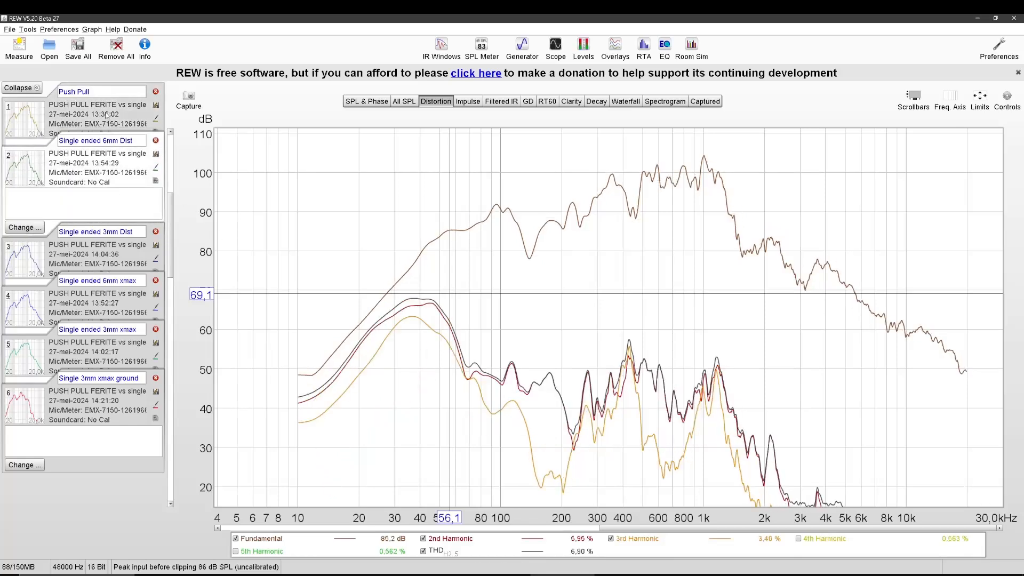
click(106, 114)
click(123, 215)
click(798, 538)
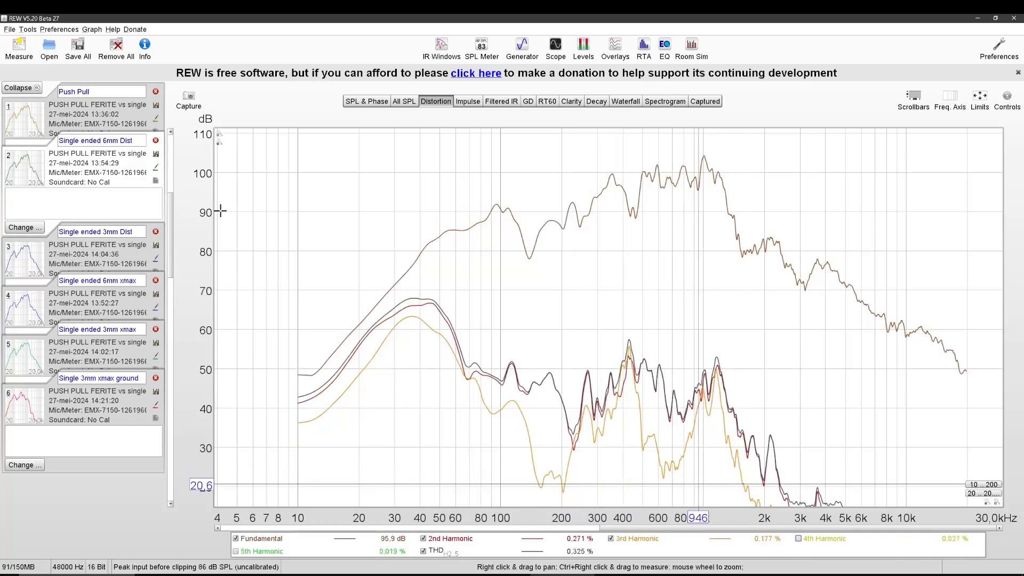
click(128, 168)
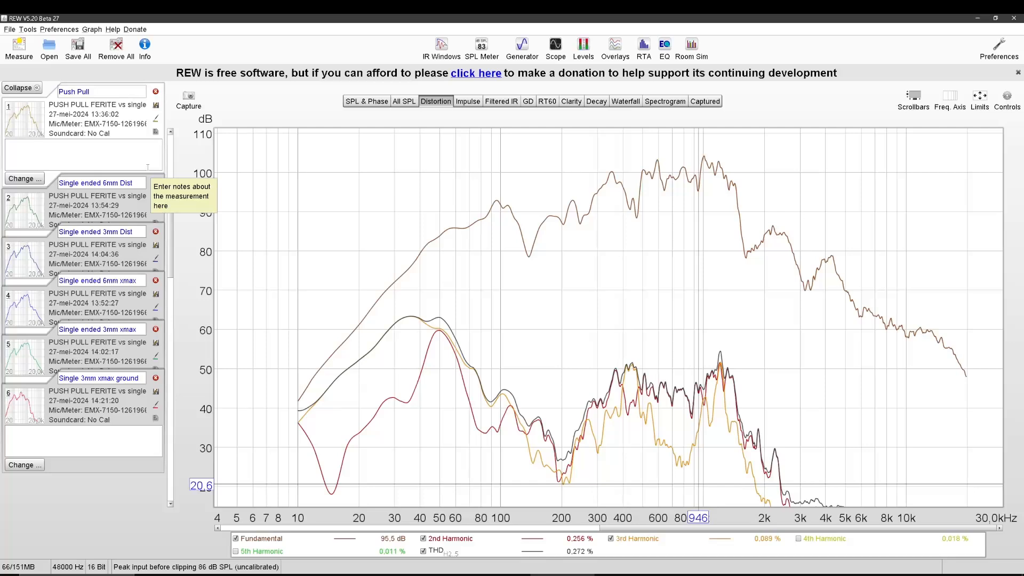
Show the Single ended 6mm Dist measurement's distortion curves
click(100, 206)
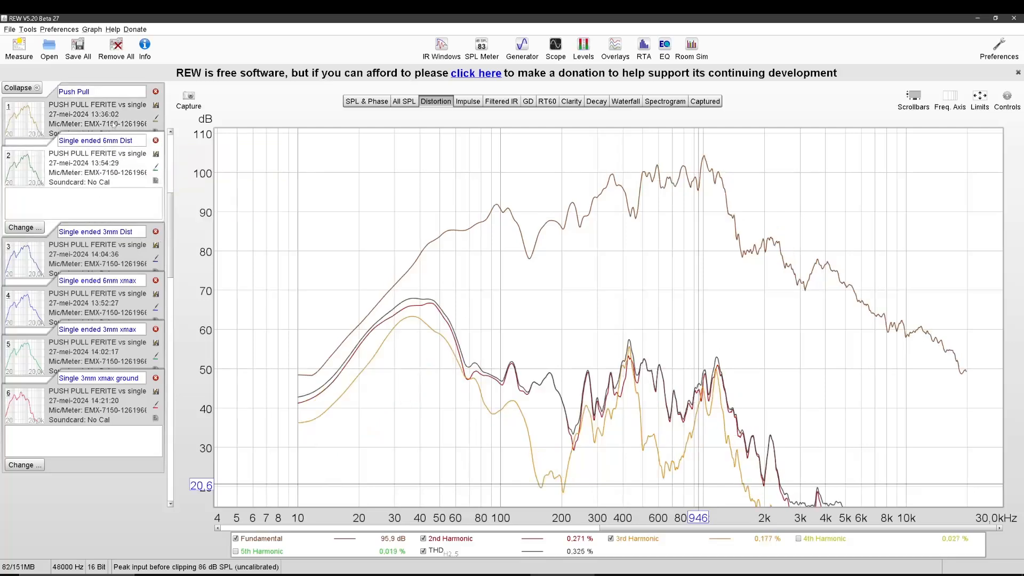
mouse_move(313, 273)
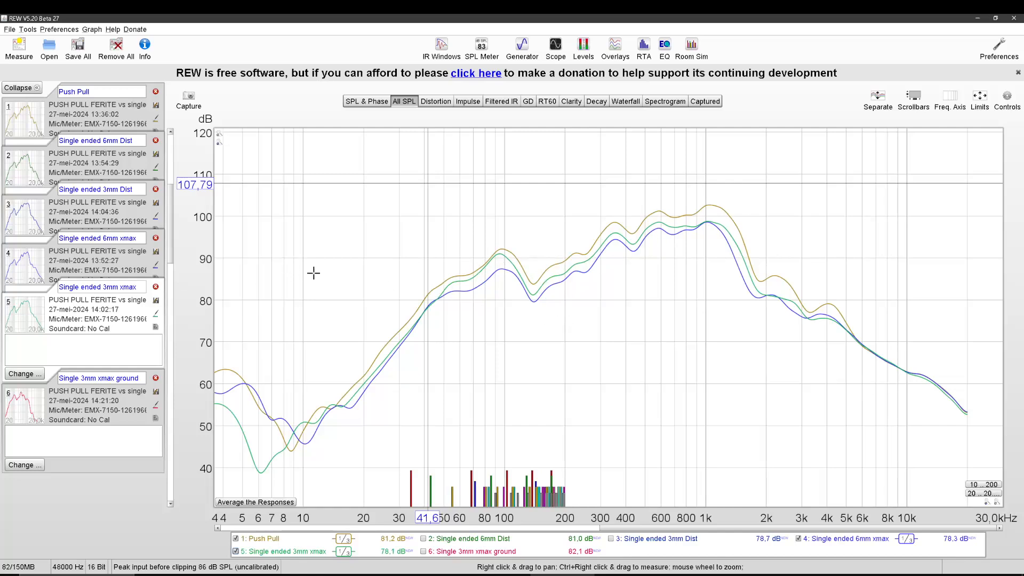
Switch the graph to the Distortion view for the Single ended 3mm xmax measurement
click(436, 101)
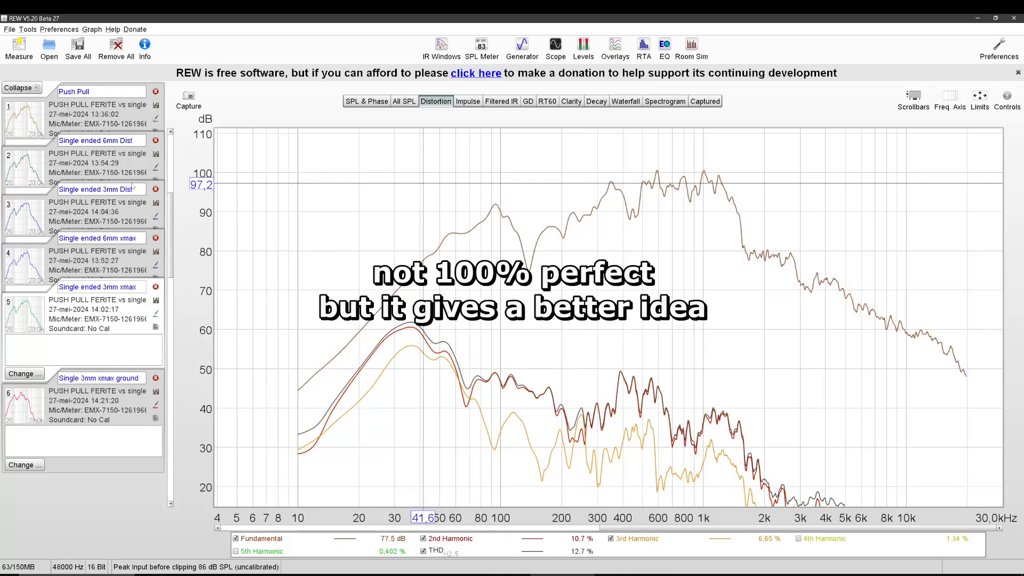
click(115, 117)
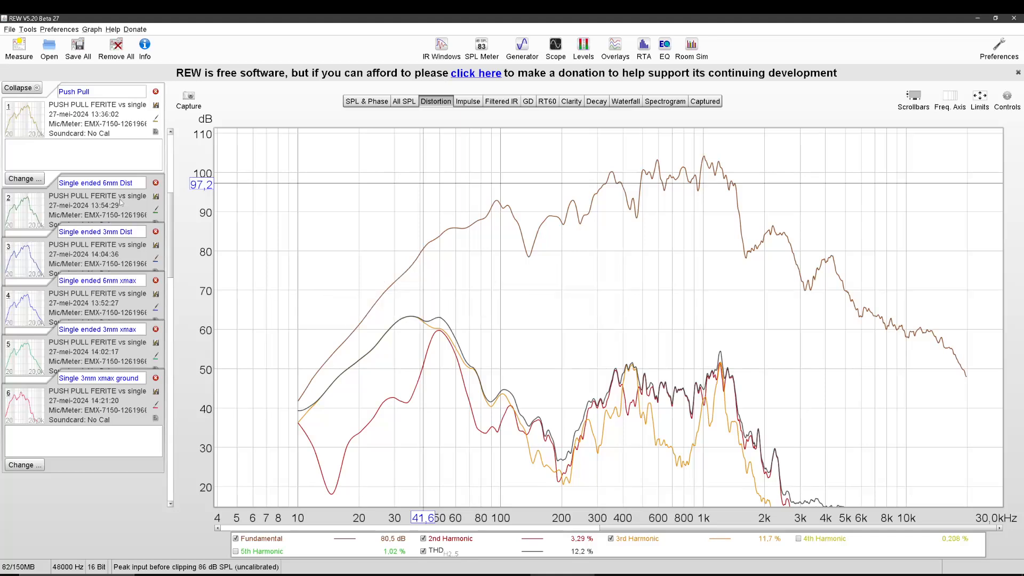
click(121, 202)
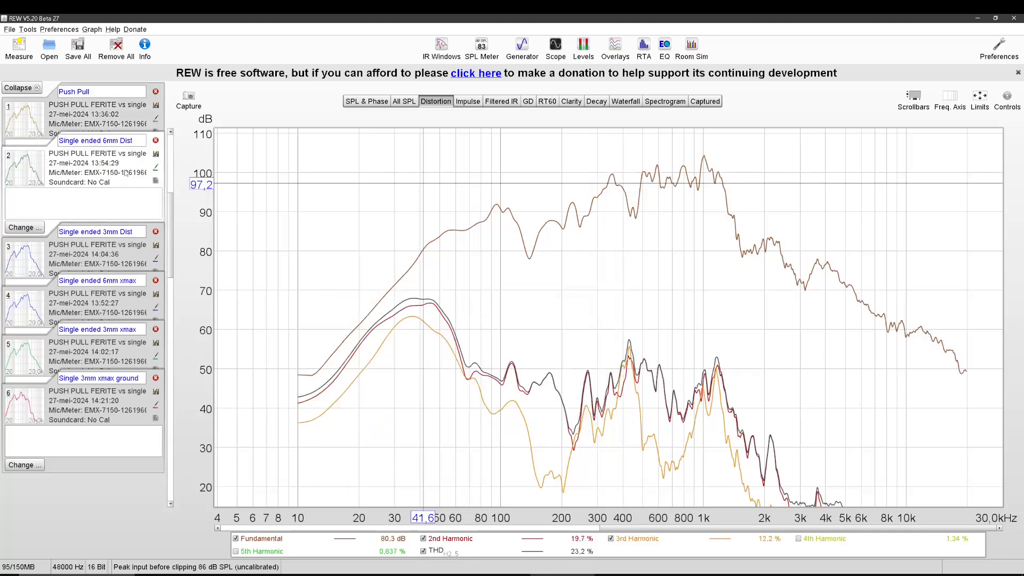
click(115, 258)
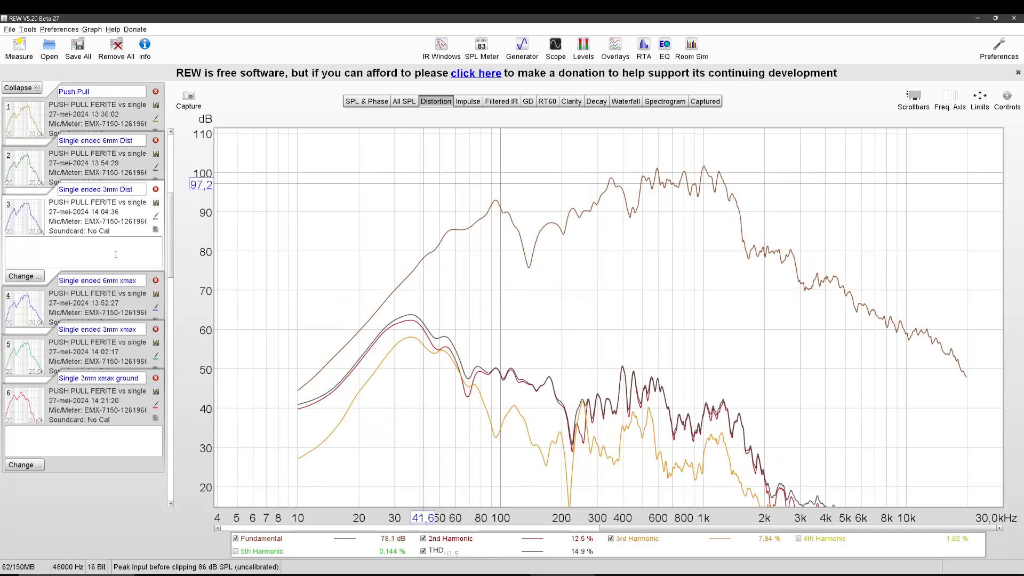
click(119, 164)
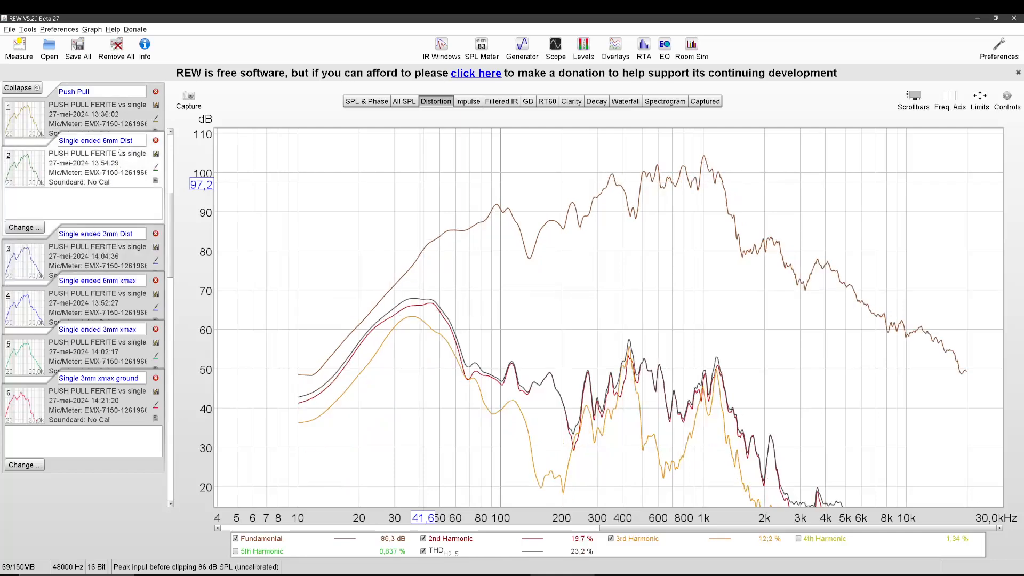
click(122, 245)
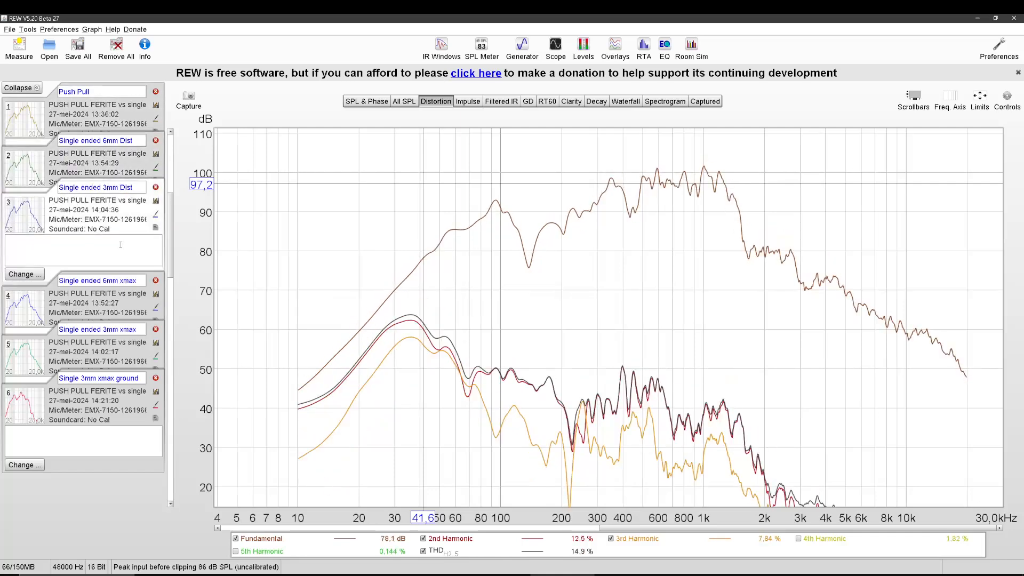
click(119, 168)
click(119, 241)
click(119, 176)
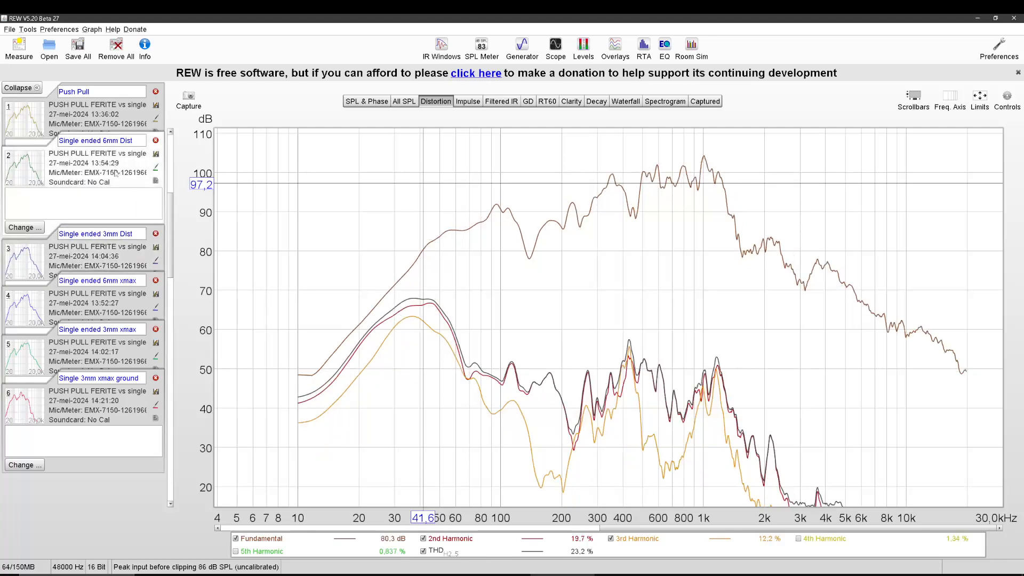
click(119, 244)
click(117, 162)
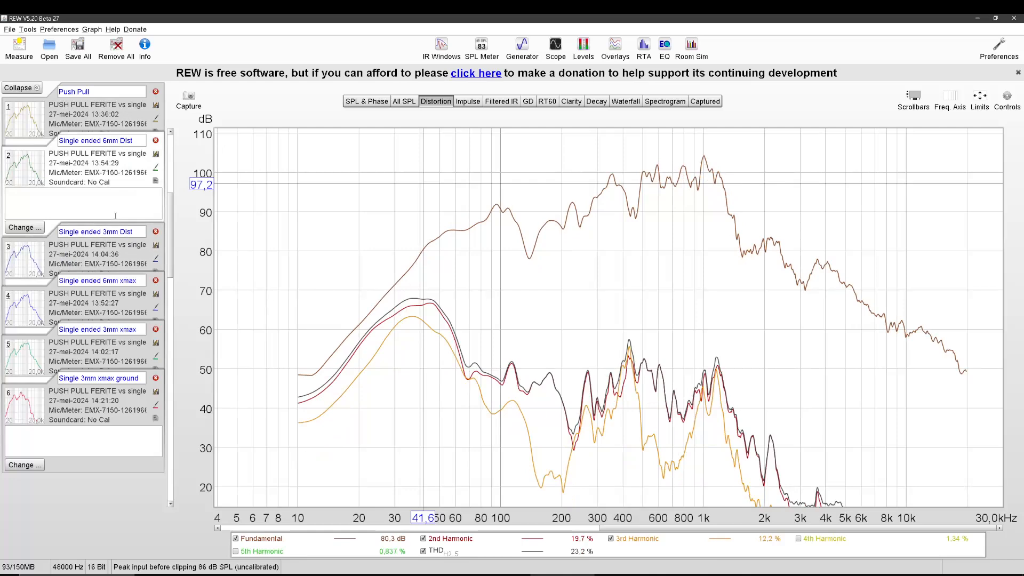
click(114, 254)
click(116, 168)
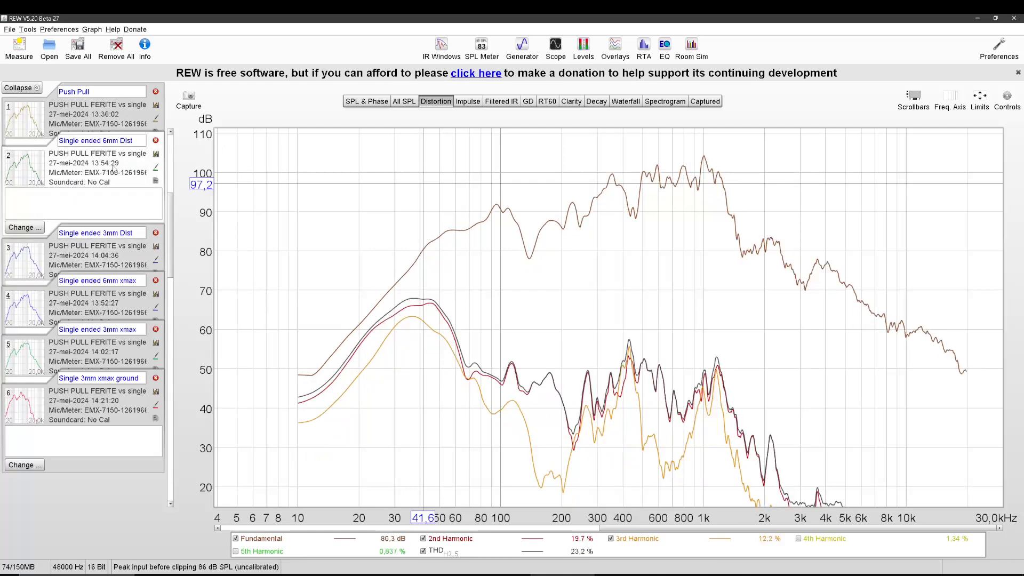
click(116, 253)
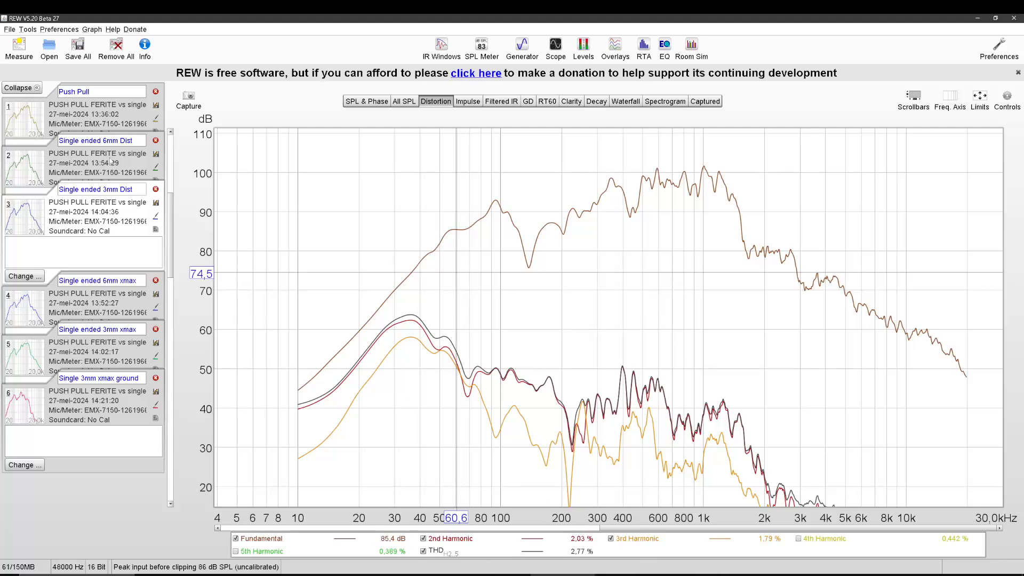
click(97, 164)
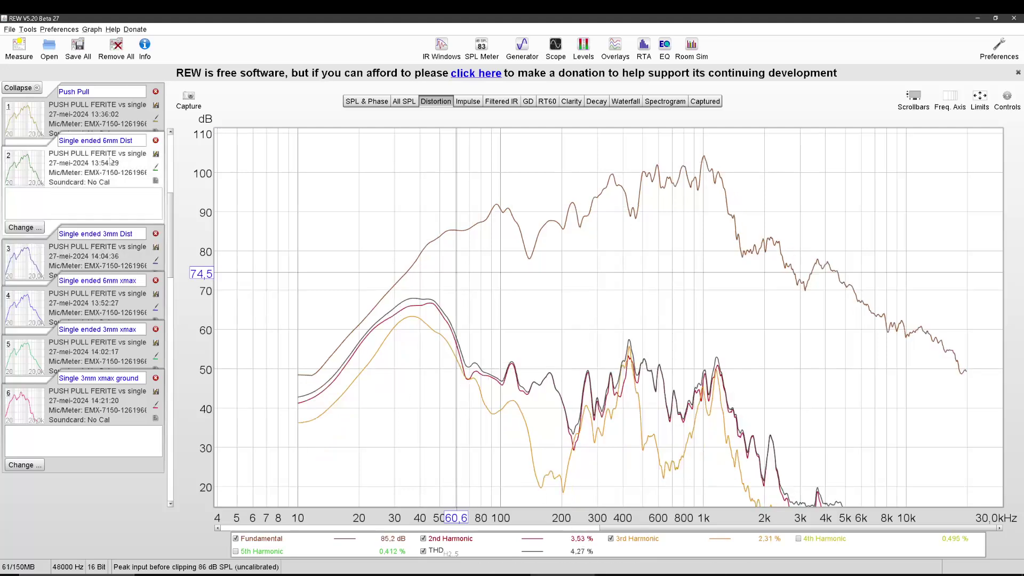
click(120, 114)
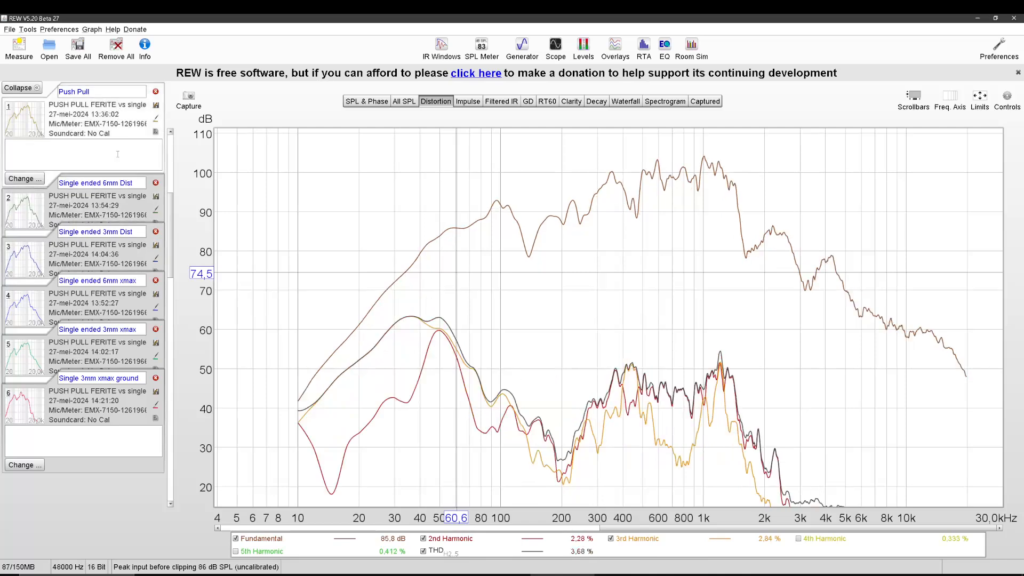
click(115, 251)
click(119, 136)
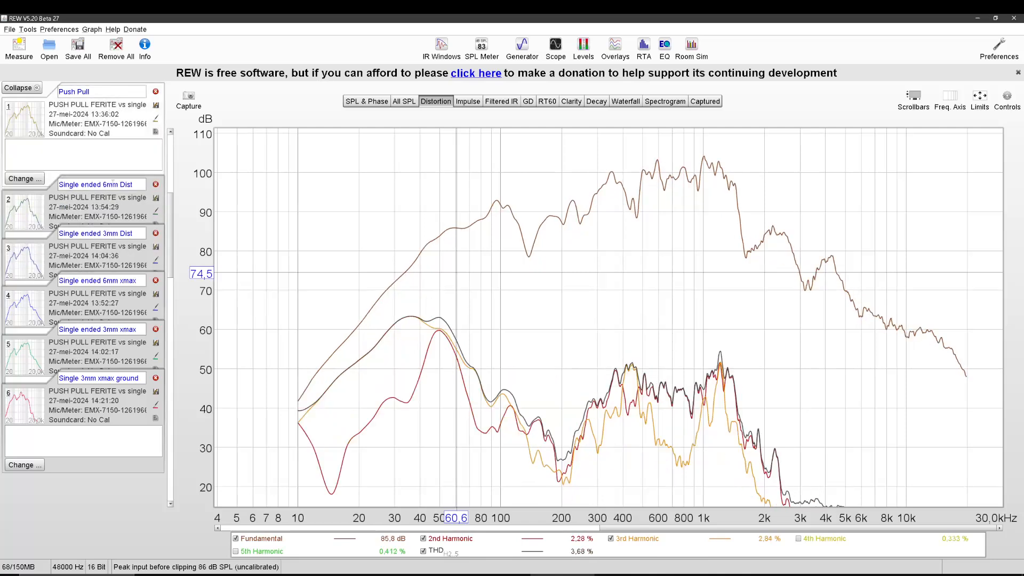
click(117, 232)
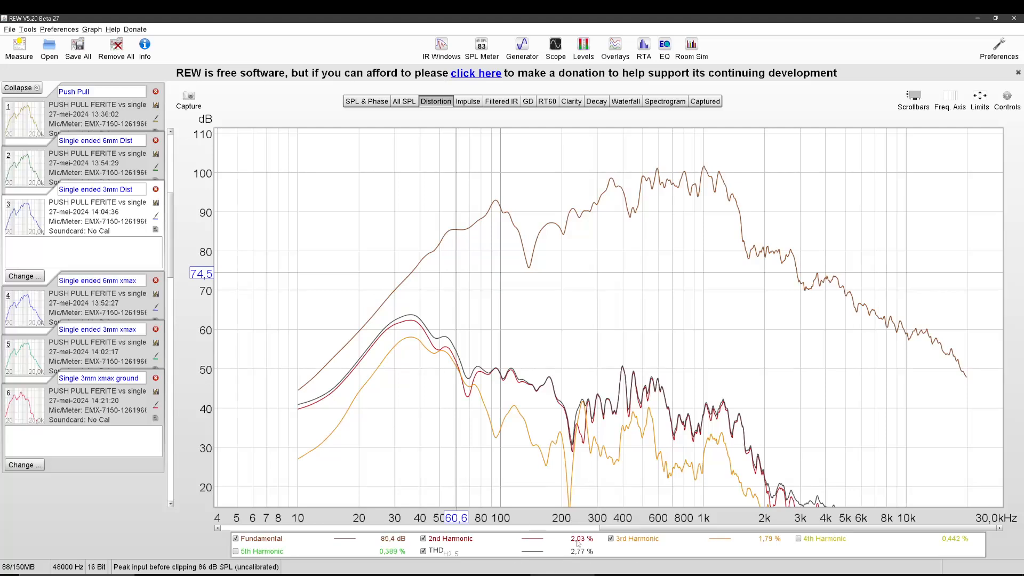
click(115, 114)
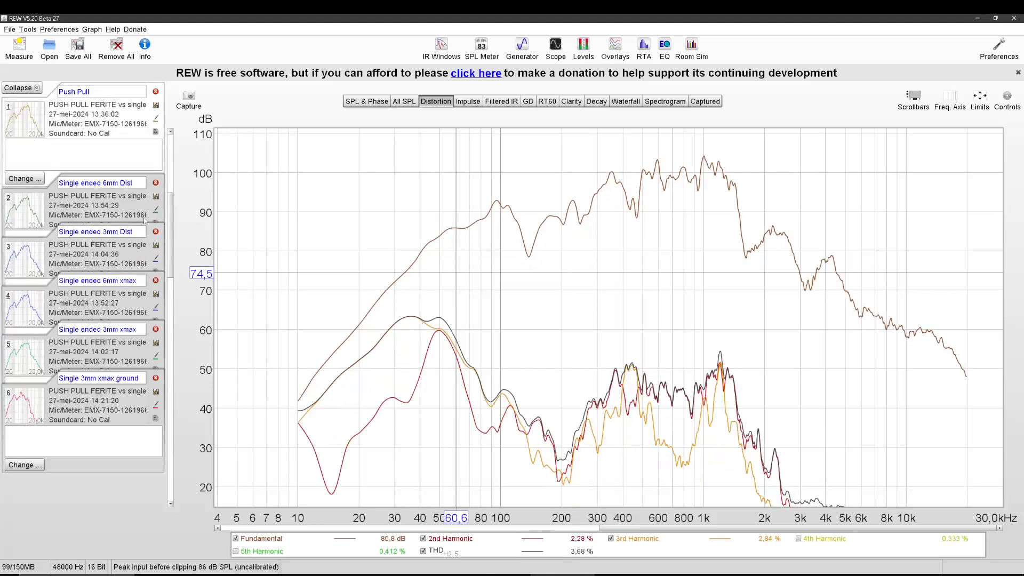
click(112, 216)
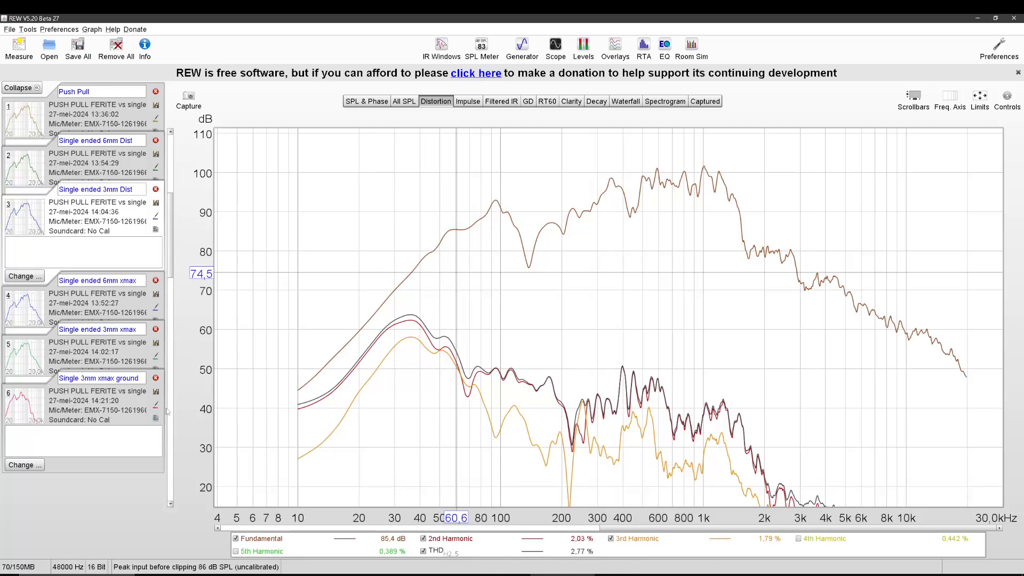
Show only Single ended 3mm xmax and Single 3mm xmax ground in the All SPL overlay, hiding Push Pull and 6mm xmax
click(404, 101)
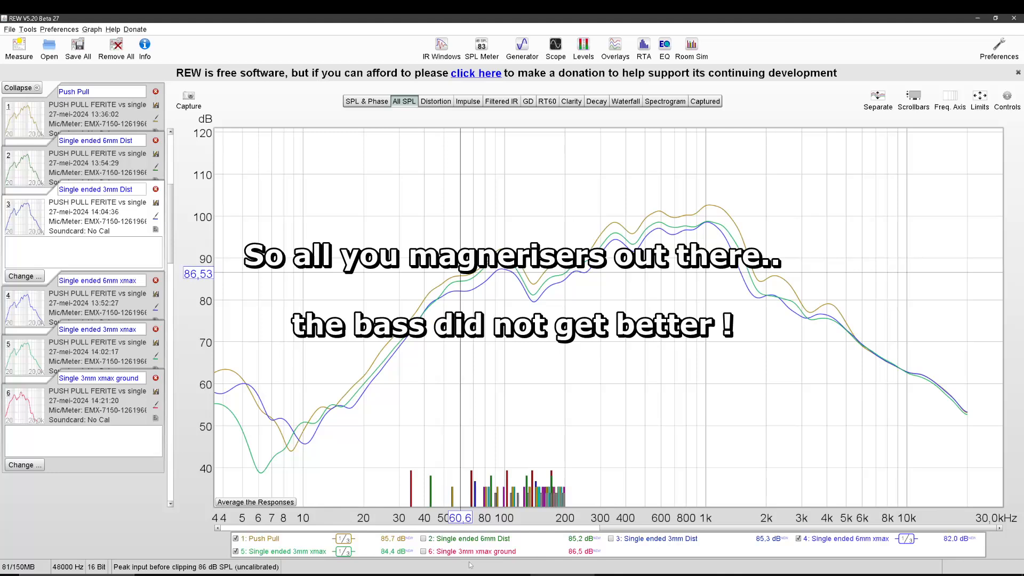
click(426, 551)
click(799, 539)
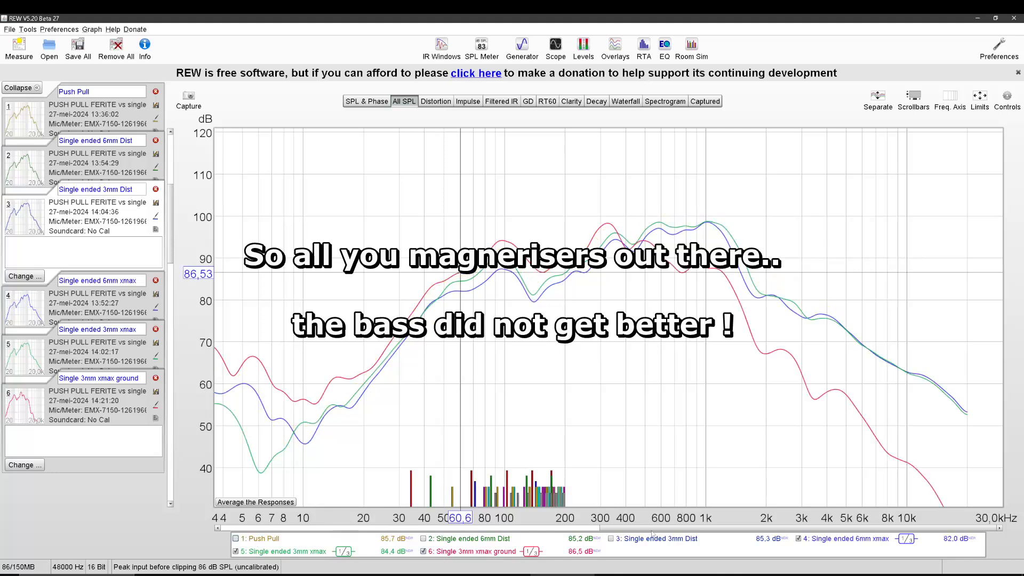
click(237, 551)
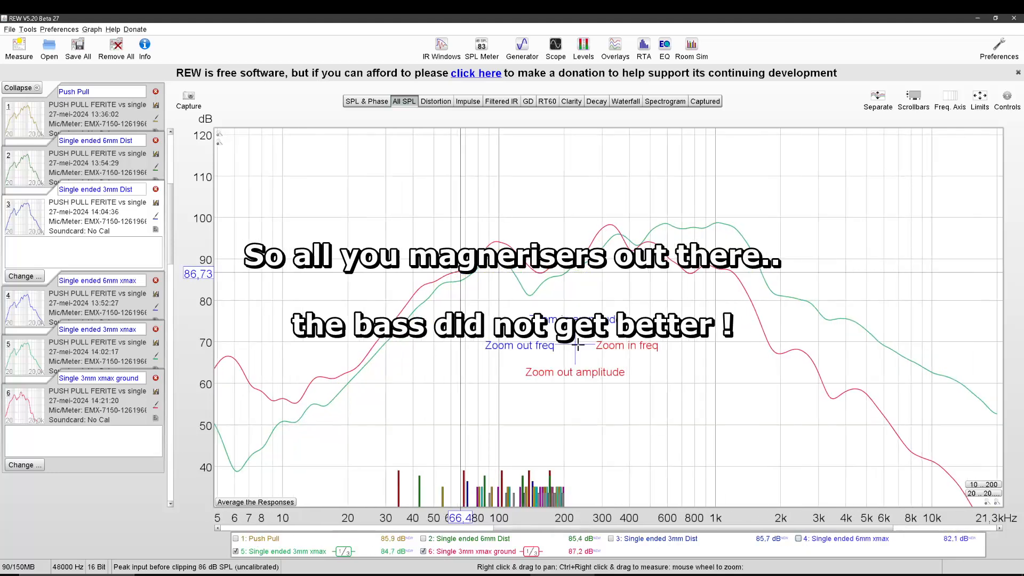
scroll(584, 340, up, 3)
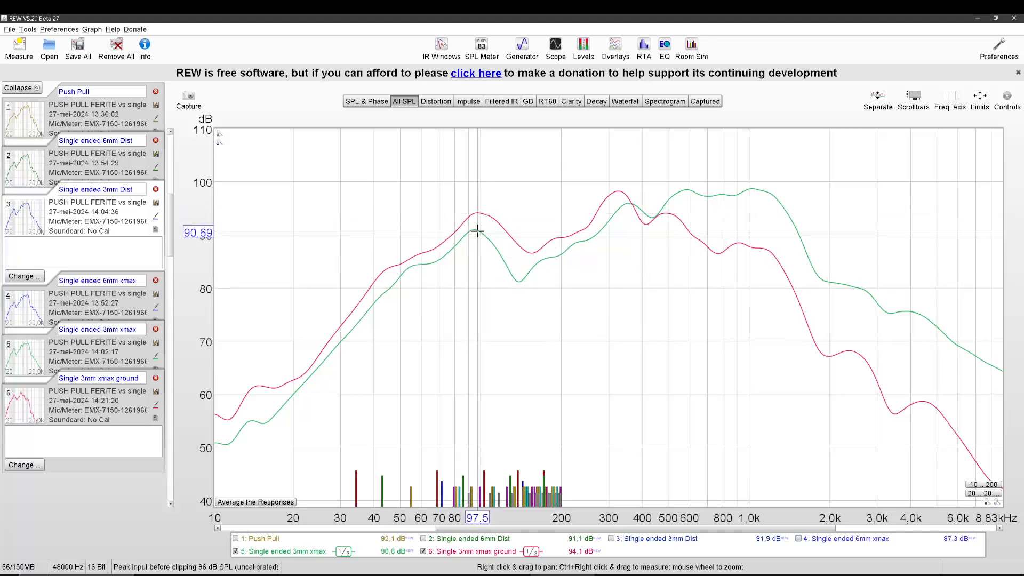
scroll(398, 277, up, 2)
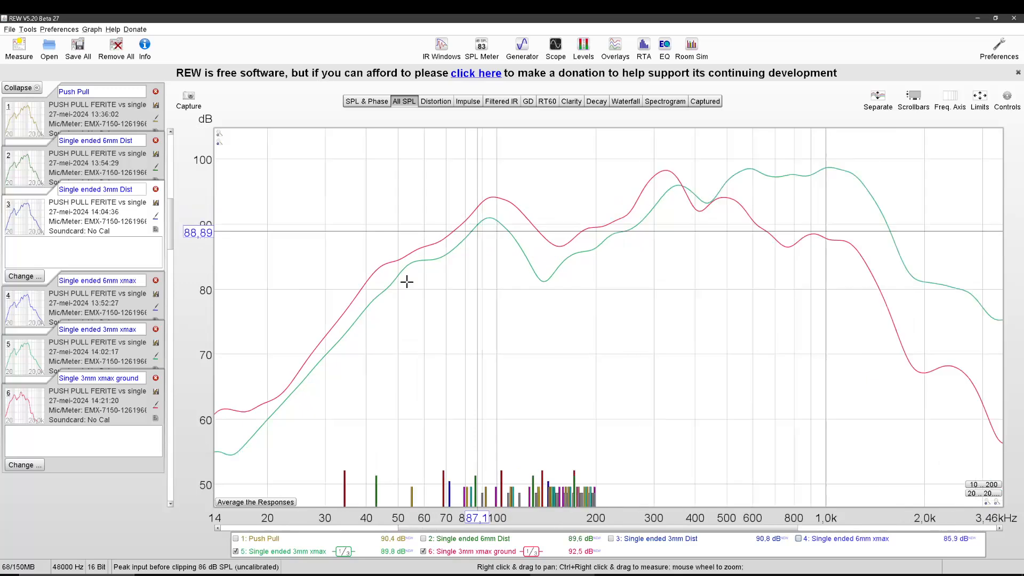
scroll(360, 276, up, 3)
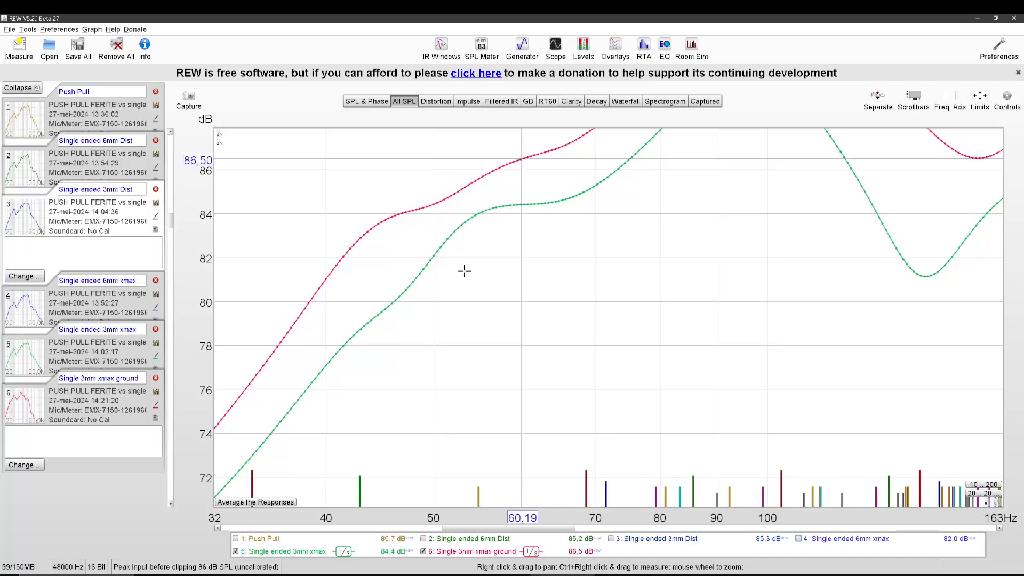
scroll(464, 271, down, 1)
scroll(424, 277, down, 1)
scroll(405, 290, down, 1)
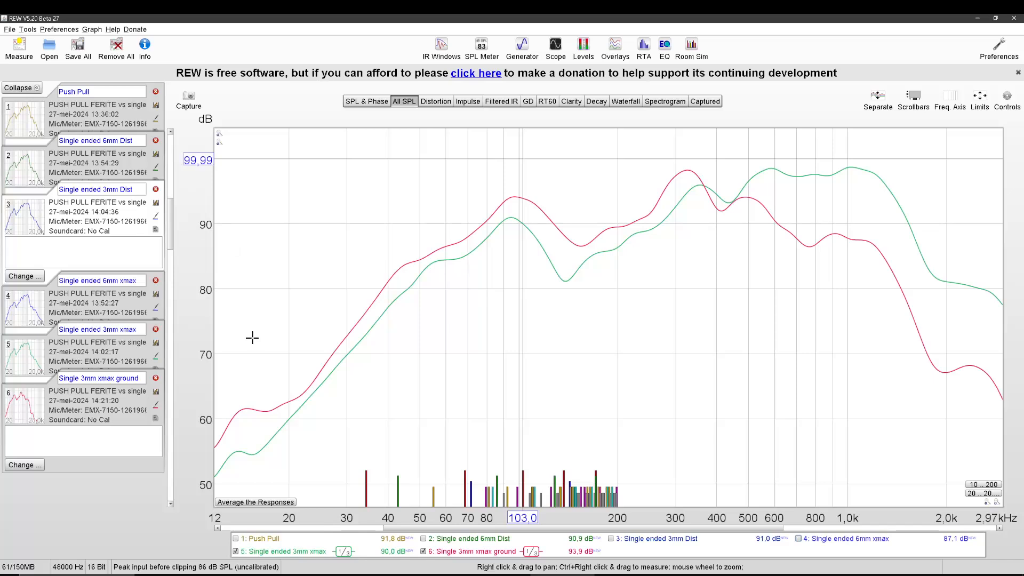
Collapse the Single ended 3mm Dist notes and clear the highlight on the ground measurement's name
click(81, 248)
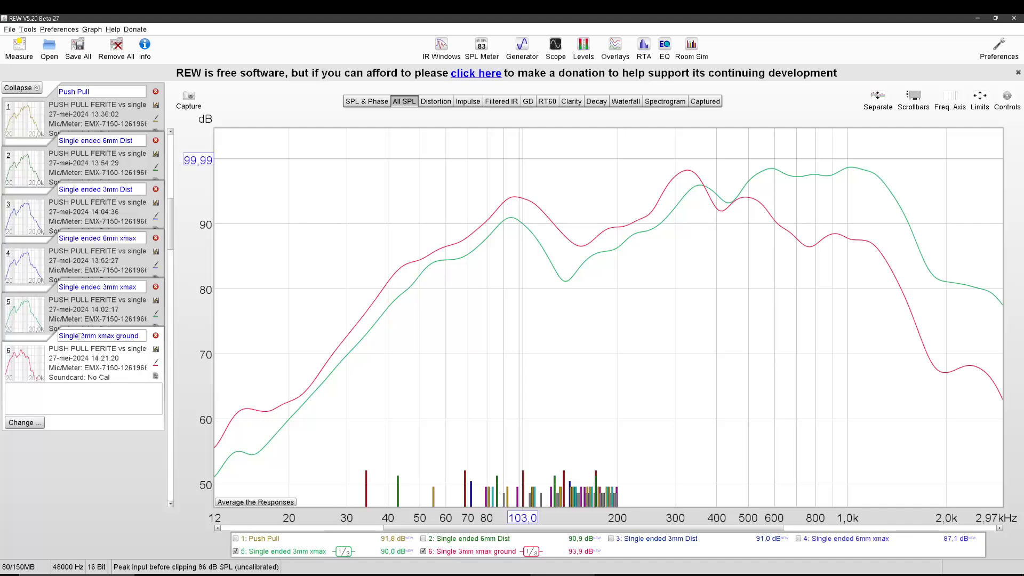
drag(58, 336, 97, 336)
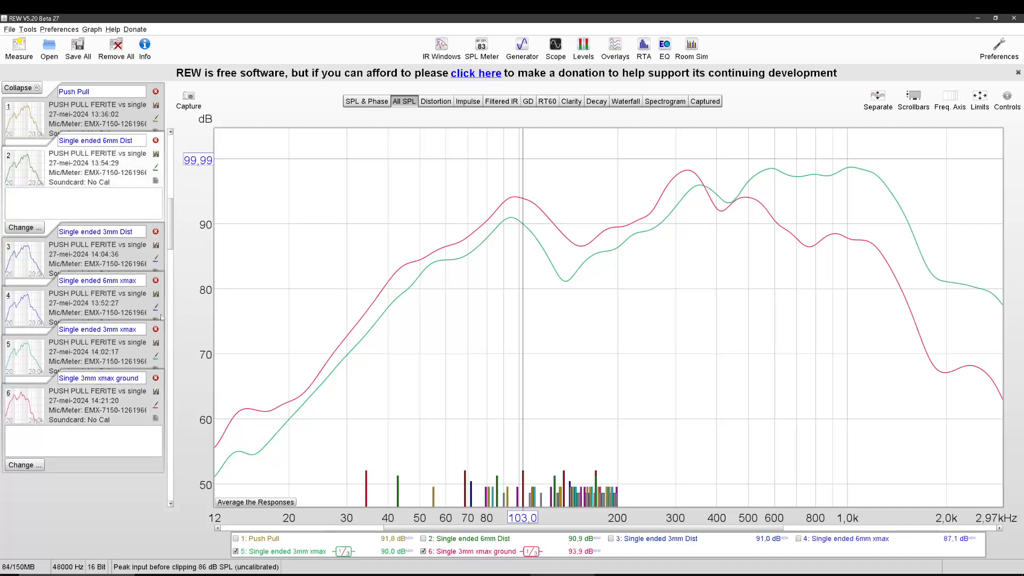
click(291, 368)
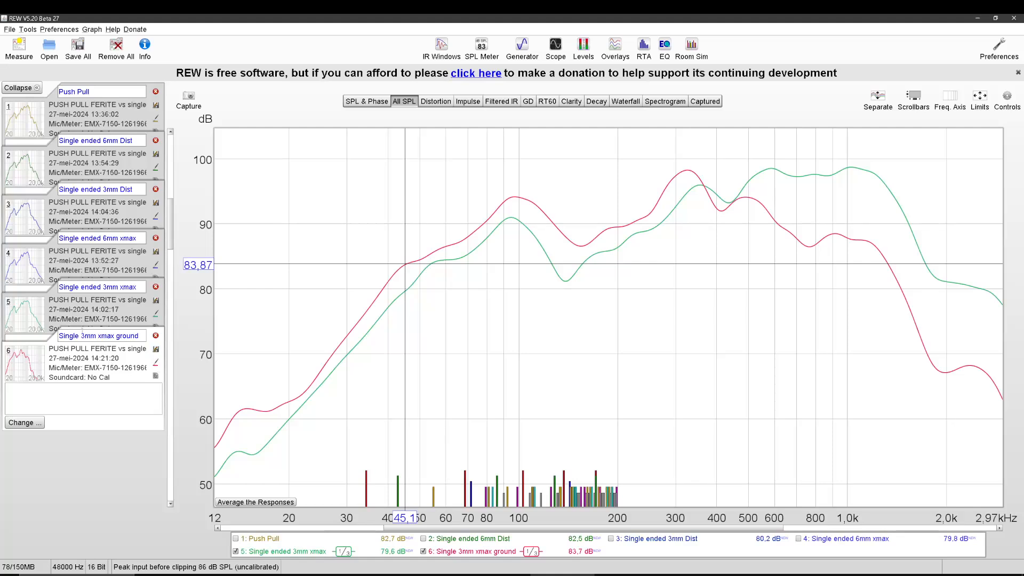
drag(60, 335, 139, 336)
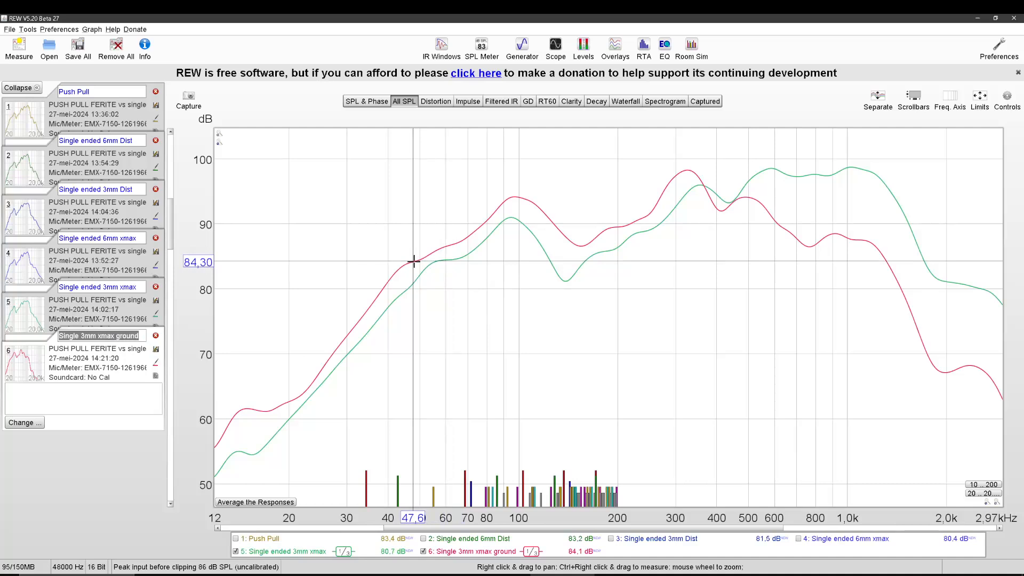
click(509, 259)
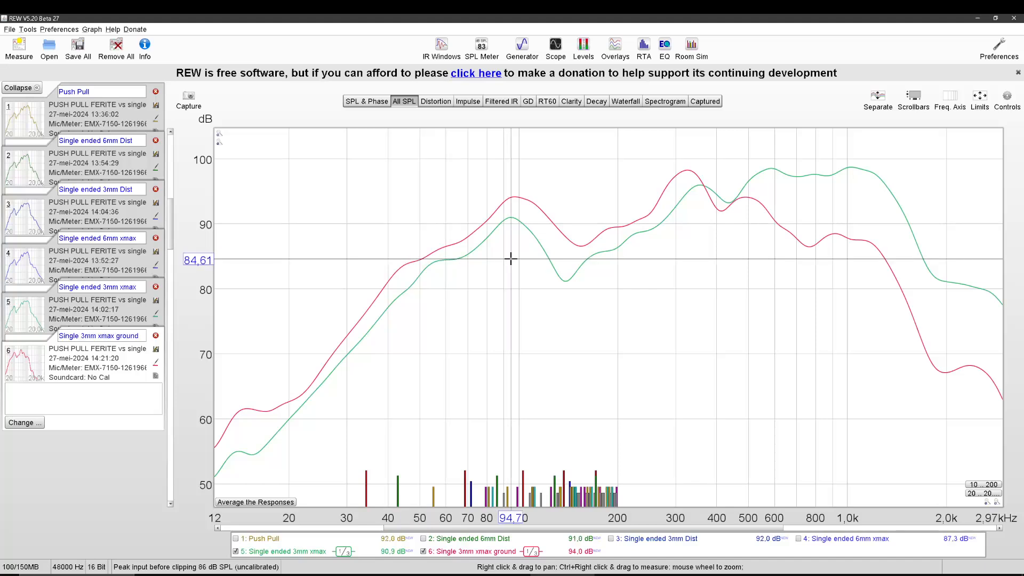